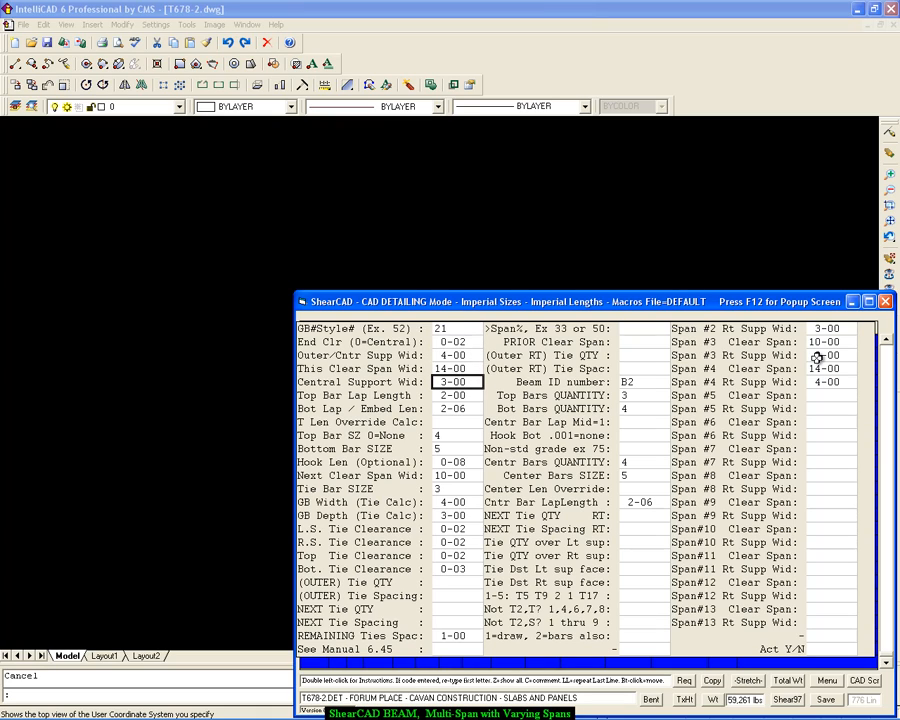
# - Set the next clear span width of beam B2 to 8-00
pyautogui.press('Up')
pyautogui.press('Up')
pyautogui.press('Up')
pyautogui.press('Down')
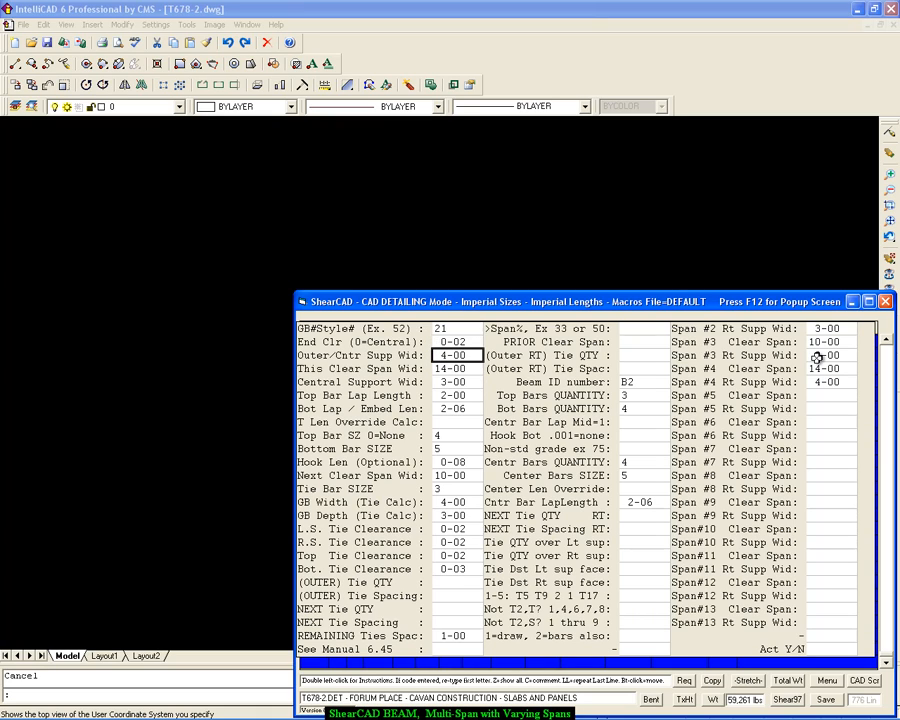
pyautogui.press('Down')
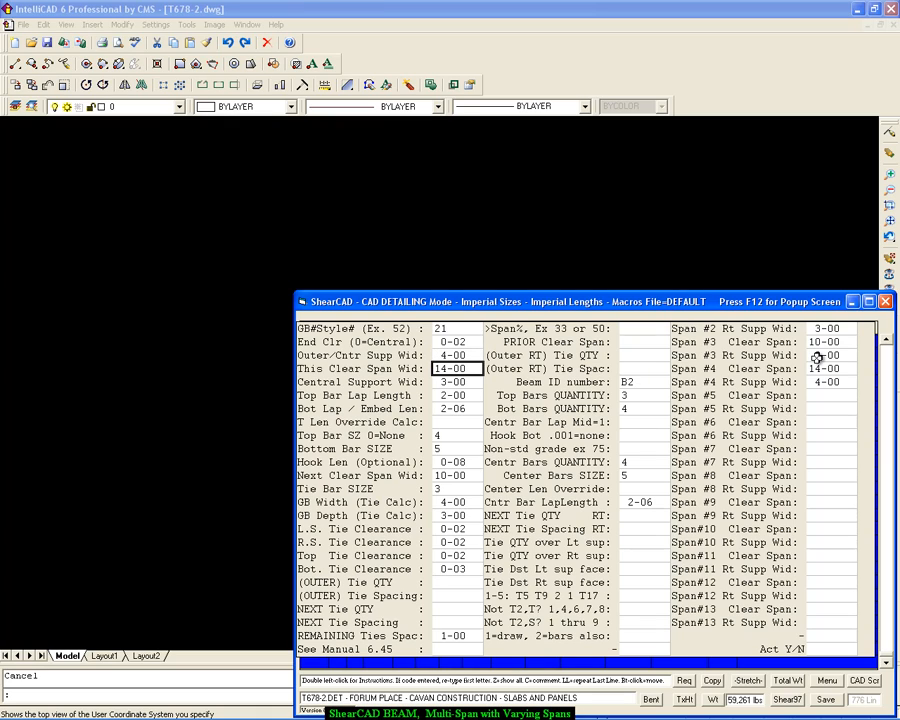
pyautogui.press('Down')
pyautogui.press('Down')
pyautogui.press('Down')
pyautogui.press('Down')
pyautogui.press('Down')
pyautogui.press('Down')
pyautogui.press('Down')
pyautogui.press('Down')
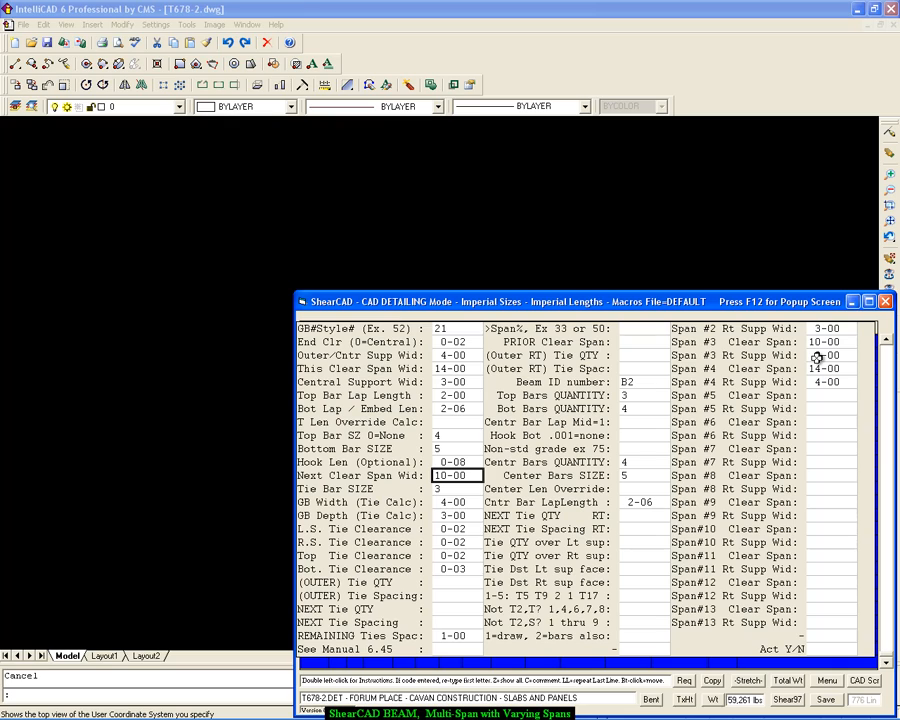
pyautogui.write('8')
pyautogui.press('Return')
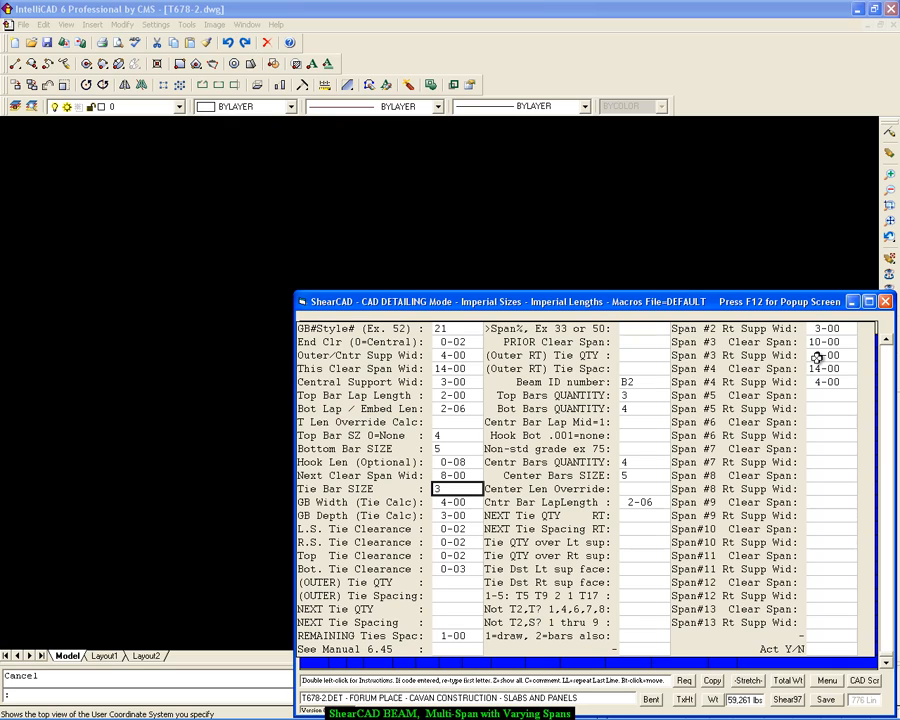
# - Review the beam's tie bar size, width, depth, tie clearance and top bar size entries
pyautogui.press('Return')
pyautogui.press('Return')
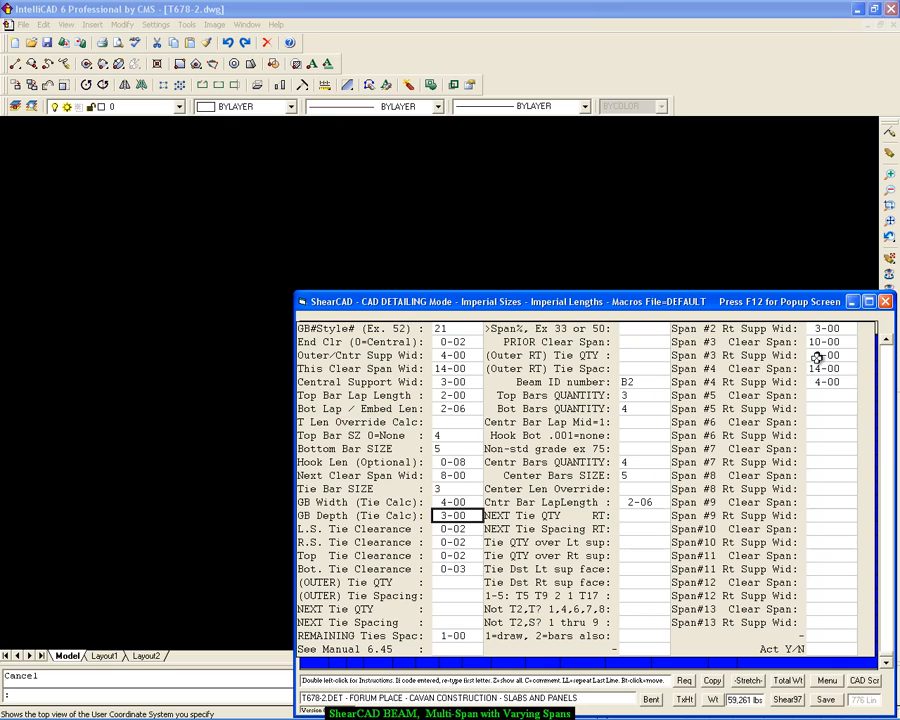
pyautogui.press('Return')
pyautogui.press('Return')
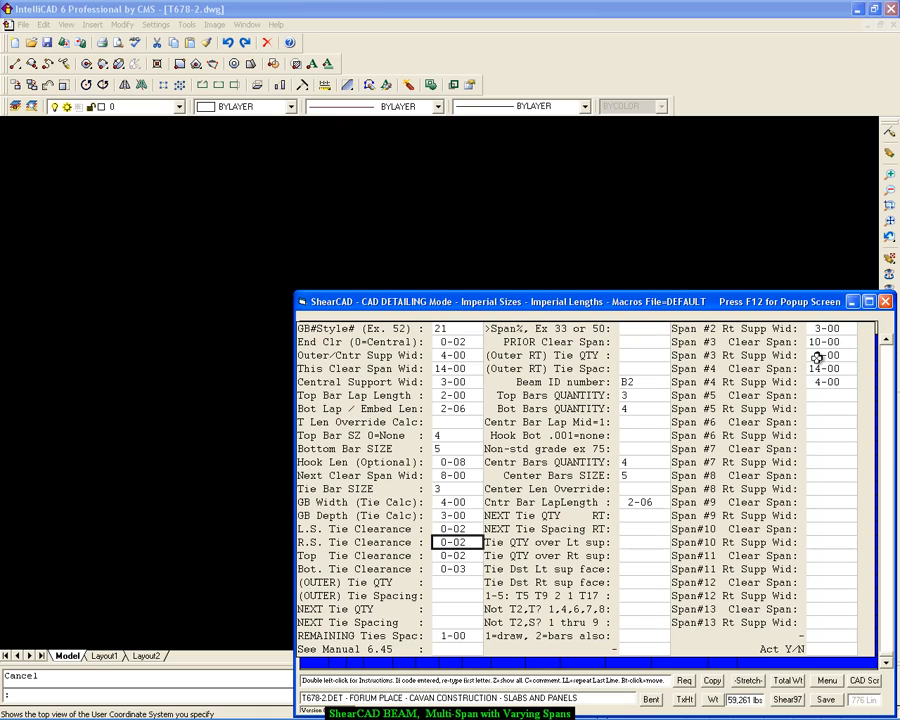
pyautogui.press('Up')
pyautogui.press('Up')
pyautogui.press('Up')
pyautogui.press('Up')
pyautogui.press('Up')
pyautogui.press('Up')
pyautogui.press('Up')
pyautogui.press('Up')
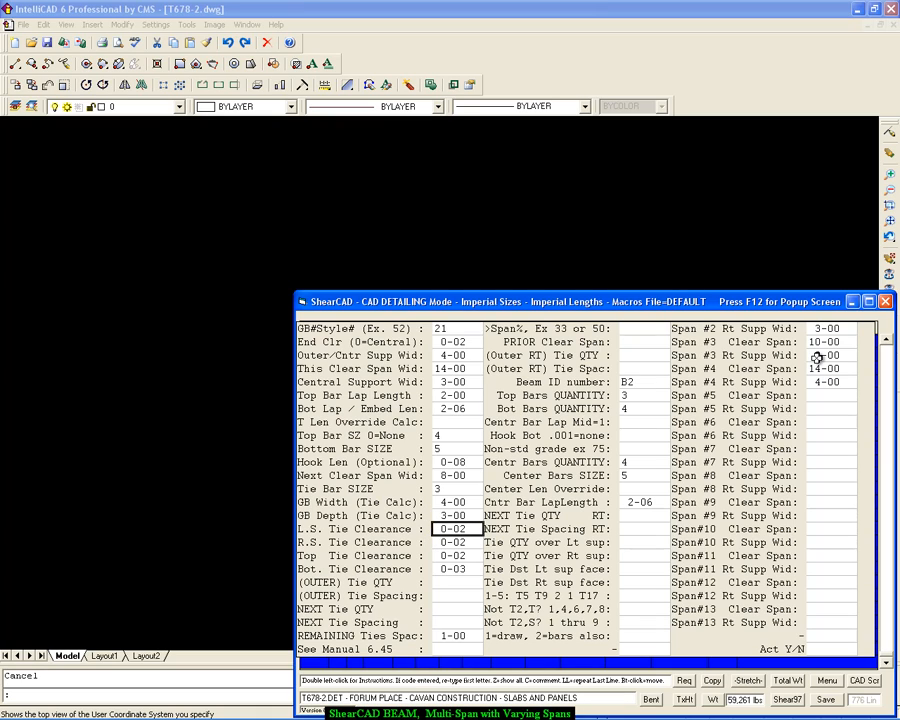
pyautogui.press('Up')
pyautogui.press('Up')
pyautogui.press('Up')
pyautogui.press('Up')
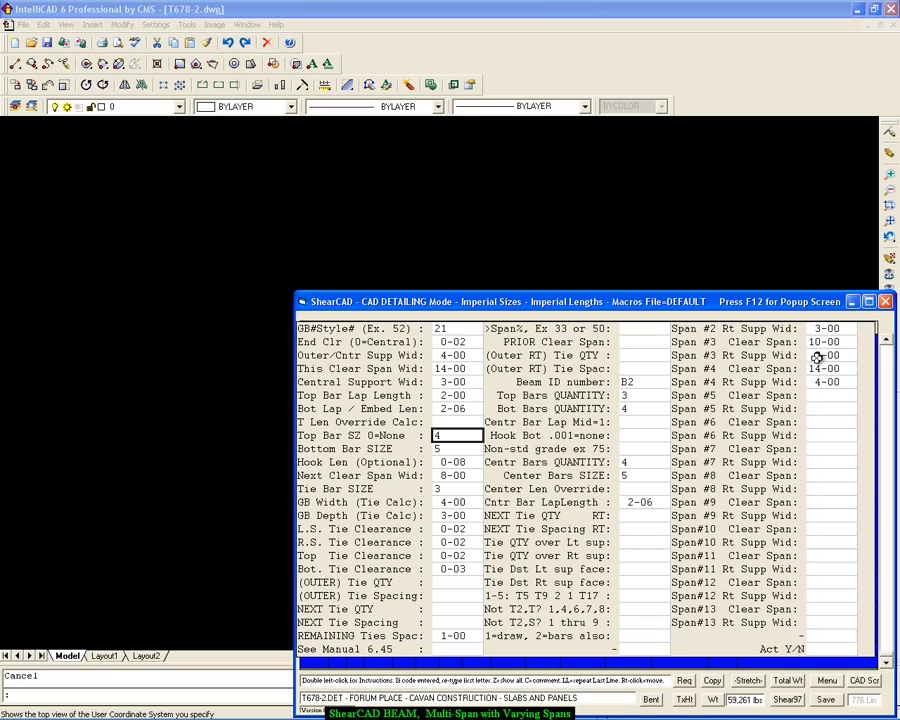
# - Review the remaining tie entries, beam ID, top, bottom and center bar quantities, and center bar lap length
pyautogui.press('Down')
pyautogui.press('Down')
pyautogui.press('Down')
pyautogui.press('Down')
pyautogui.press('Down')
pyautogui.press('Down')
pyautogui.press('Down')
pyautogui.press('Down')
pyautogui.press('Down')
pyautogui.press('Down')
pyautogui.press('Down')
pyautogui.press('Down')
pyautogui.press('Down')
pyautogui.press('Down')
pyautogui.press('Down')
pyautogui.press('Down')
pyautogui.press('Down')
pyautogui.press('Down')
pyautogui.press('Down')
pyautogui.press('Down')
pyautogui.press('Down')
pyautogui.press('Down')
pyautogui.press('Down')
pyautogui.press('Down')
pyautogui.press('Down')
pyautogui.press('Down')
pyautogui.press('Down')
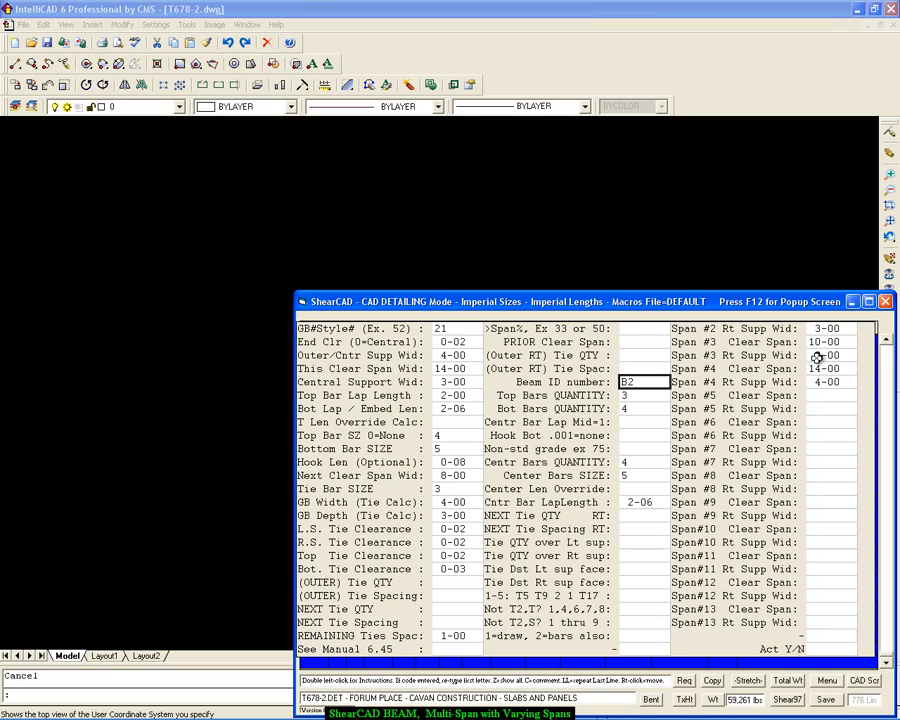
pyautogui.press('Down')
pyautogui.press('Down')
pyautogui.press('Down')
pyautogui.press('Down')
pyautogui.press('Down')
pyautogui.press('Down')
pyautogui.press('Down')
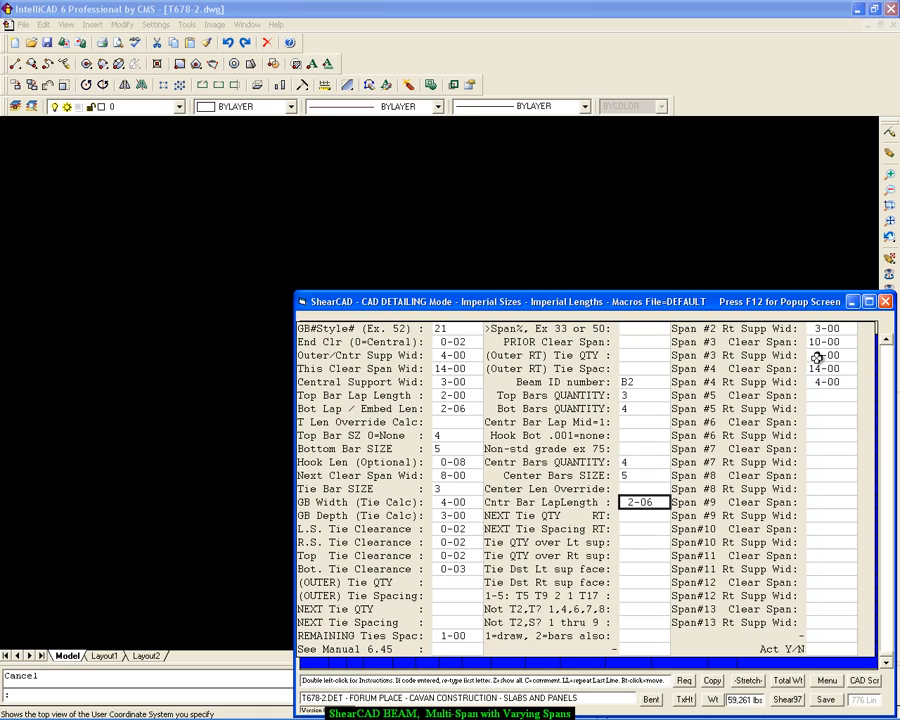
# - Set the Span #3 clear span to 12-00 and the Span #4 clear span to 16-00
pyautogui.press('Down')
pyautogui.press('Down')
pyautogui.press('Down')
pyautogui.press('Down')
pyautogui.press('Down')
pyautogui.press('Down')
pyautogui.press('Down')
pyautogui.press('Down')
pyautogui.press('Down')
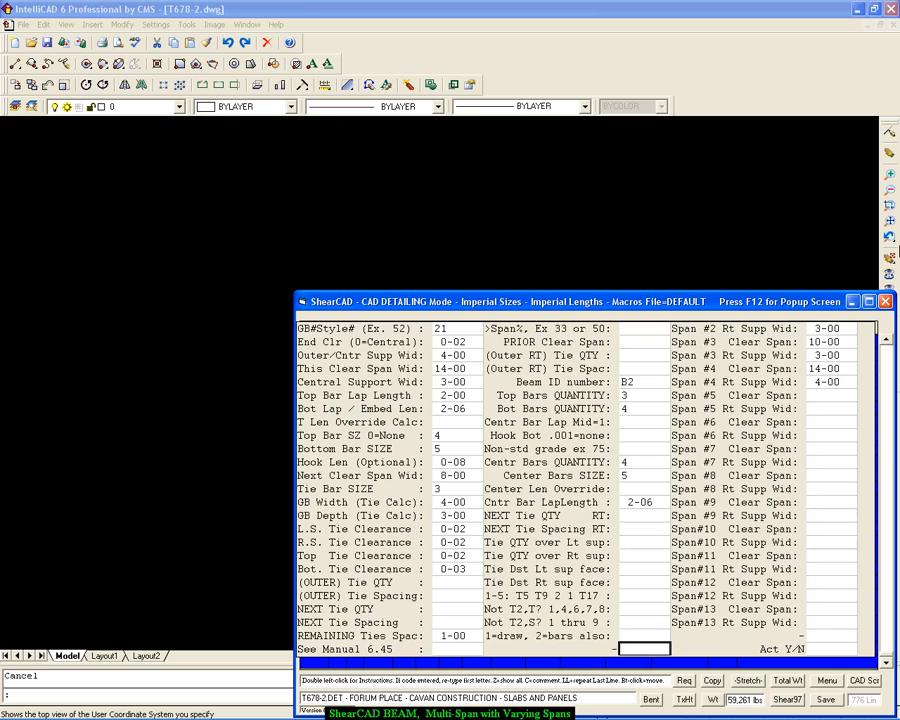
pyautogui.press('Down')
pyautogui.press('Down')
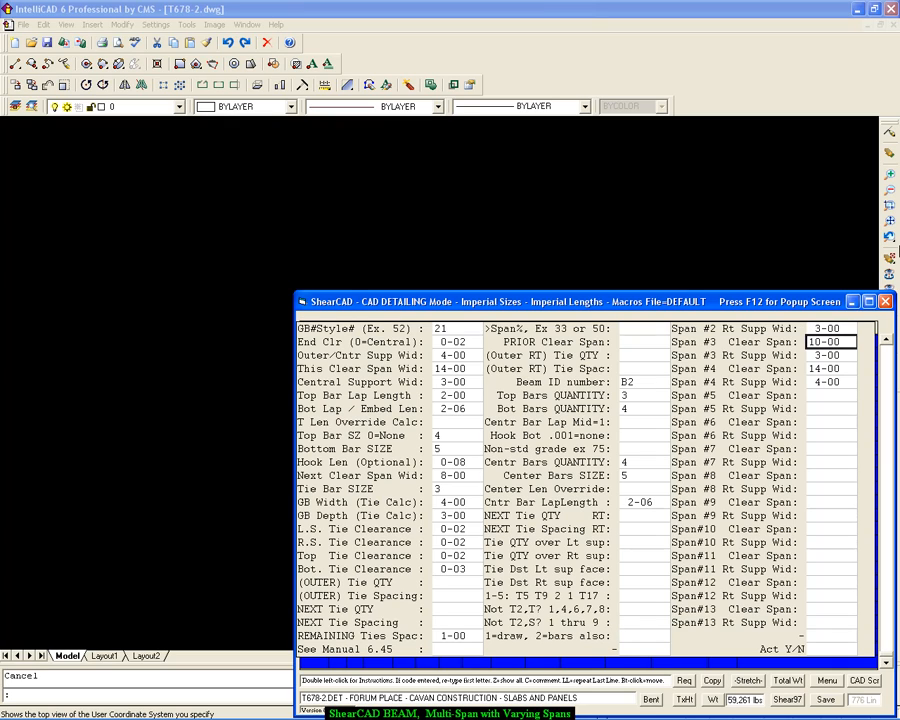
pyautogui.write('12')
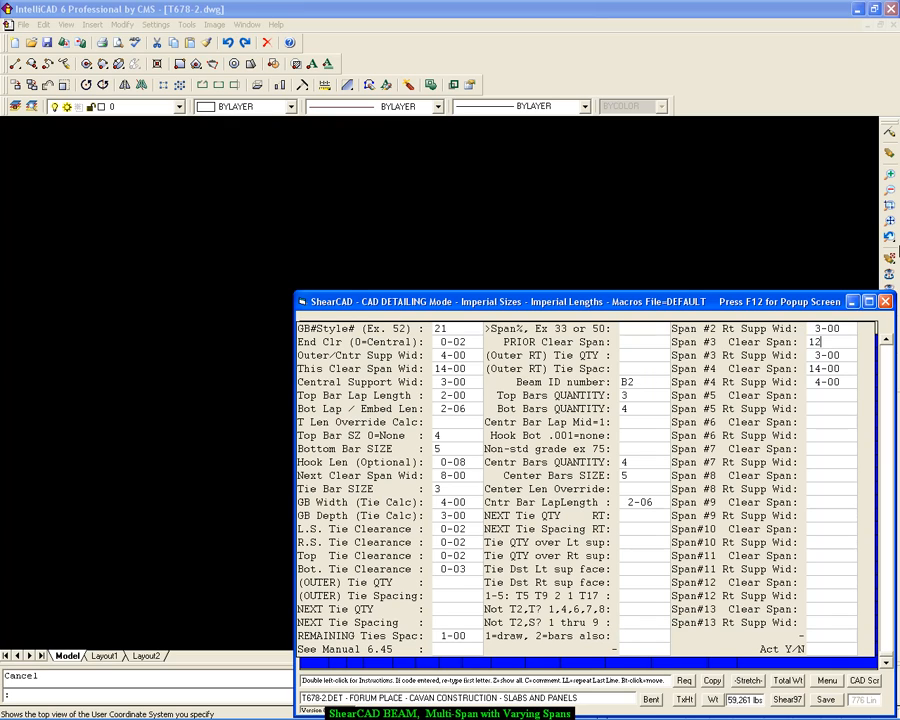
pyautogui.press('Down')
pyautogui.press('Down')
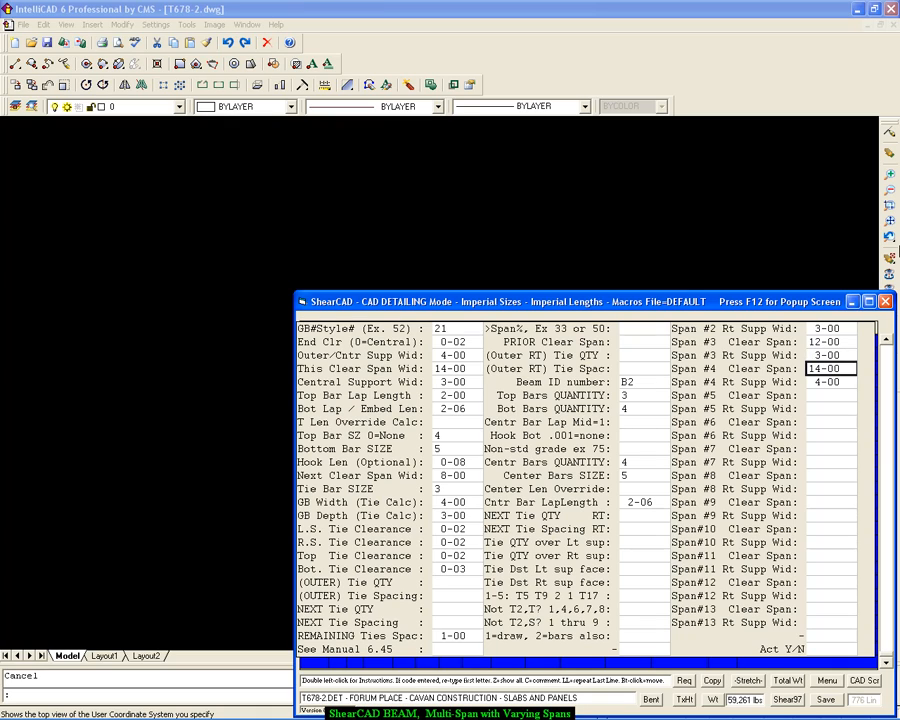
pyautogui.write('16')
pyautogui.press('Down')
pyautogui.press('Down')
pyautogui.press('Down')
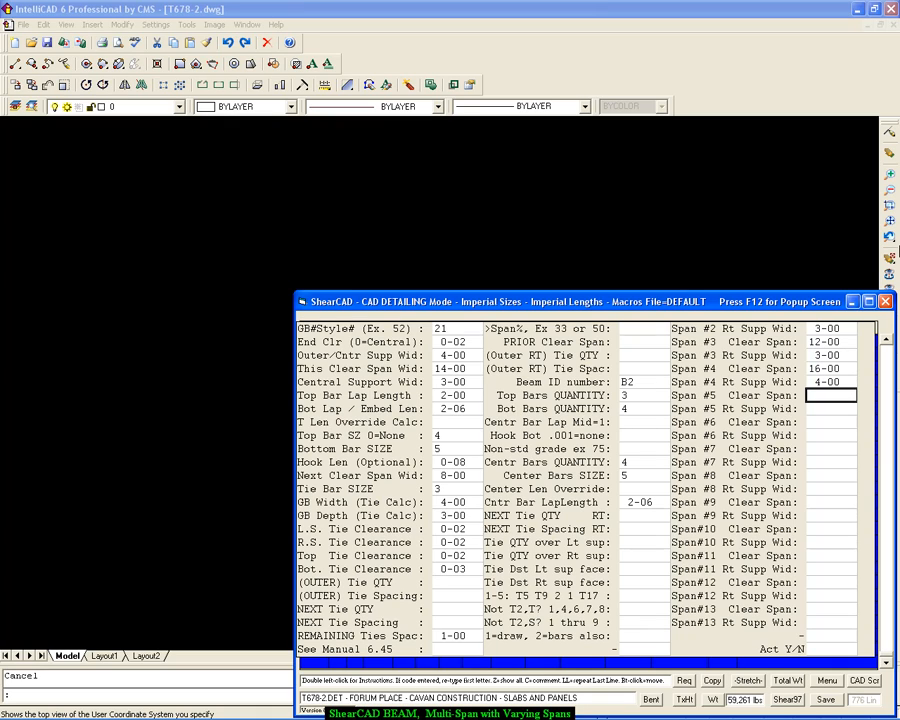
# - Set the beam's drawing option to 2 so the bars are drawn as well
pyautogui.press('Left')
pyautogui.press('Left')
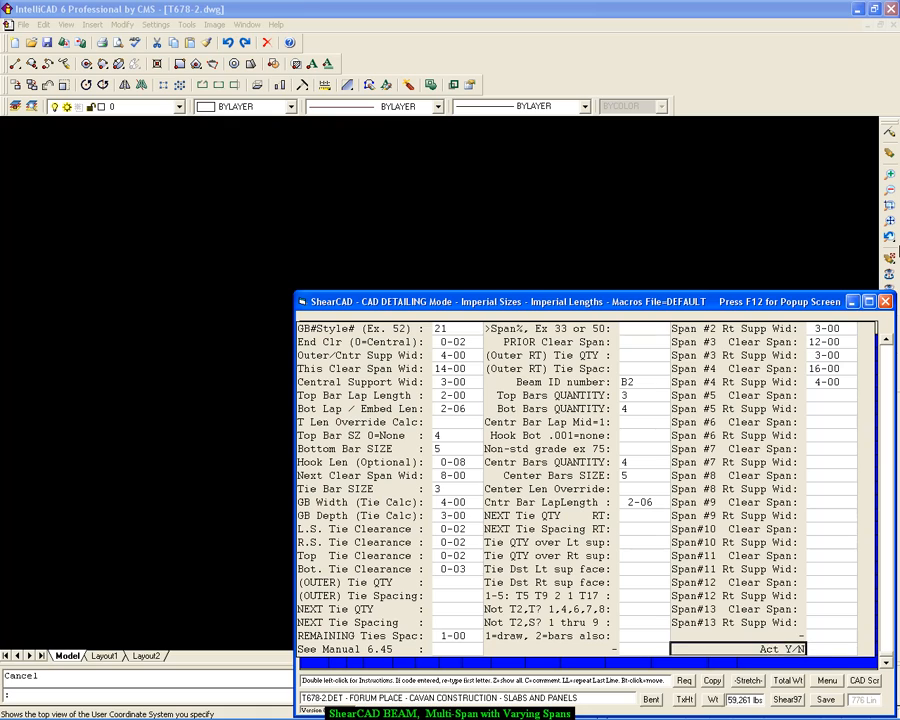
pyautogui.press('Up')
pyautogui.write('2')
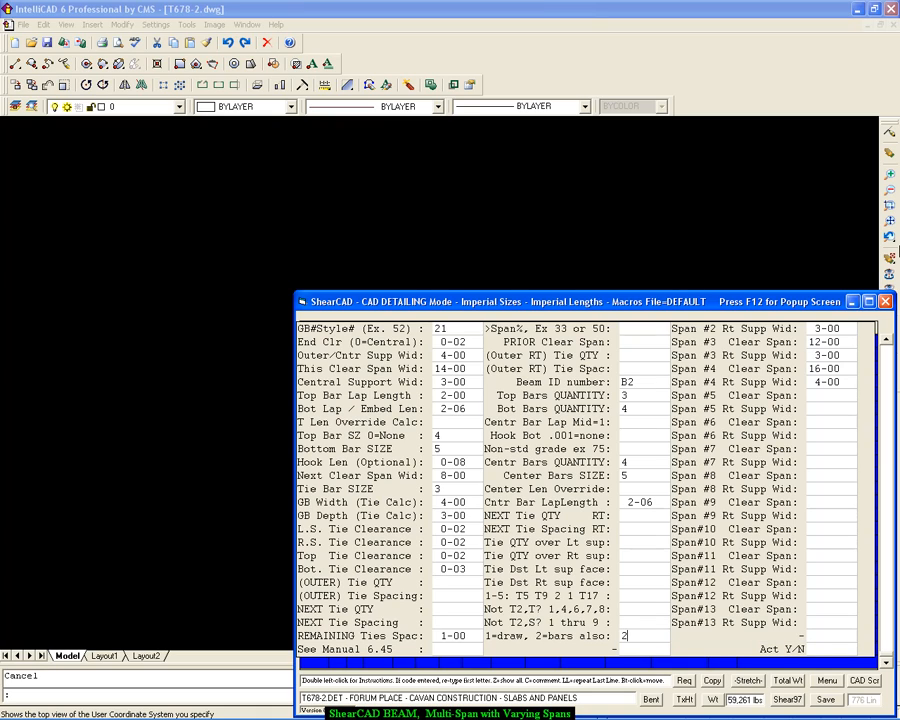
# - Activate the beam entry with Y and decline changing new lines to match pre-existing marks
pyautogui.press('Down')
pyautogui.press('Down')
pyautogui.press('Down')
pyautogui.press('Down')
pyautogui.press('Down')
pyautogui.press('Down')
pyautogui.press('Down')
pyautogui.press('Down')
pyautogui.press('Down')
pyautogui.press('Down')
pyautogui.press('Down')
pyautogui.press('Down')
pyautogui.press('Down')
pyautogui.press('Down')
pyautogui.press('Down')
pyautogui.press('Down')
pyautogui.press('Down')
pyautogui.press('Down')
pyautogui.press('Down')
pyautogui.press('Down')
pyautogui.write('Y')
pyautogui.press('Return')
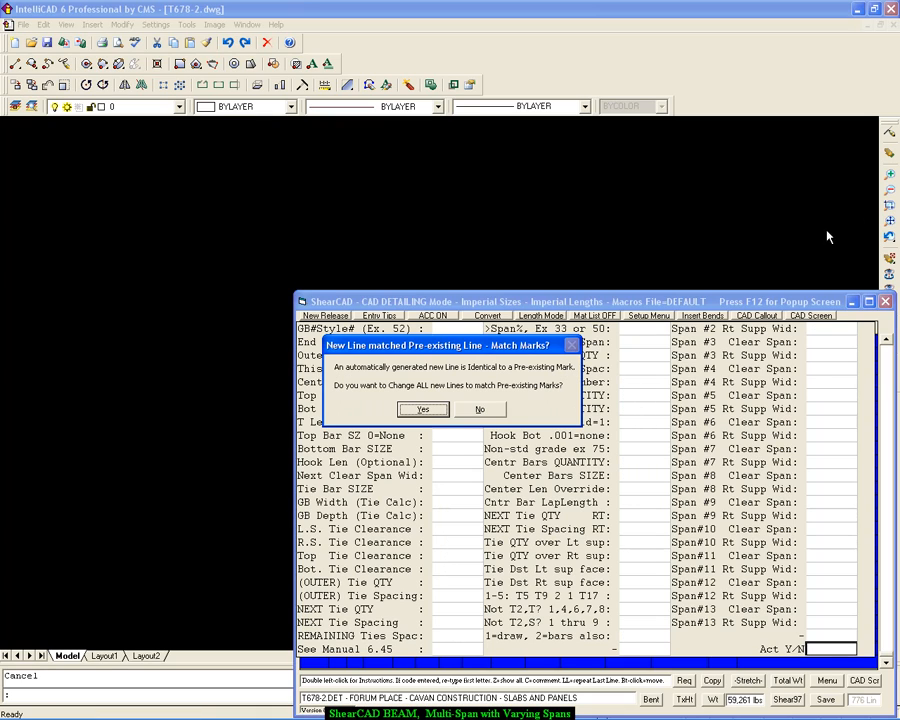
pyautogui.click(478, 408)
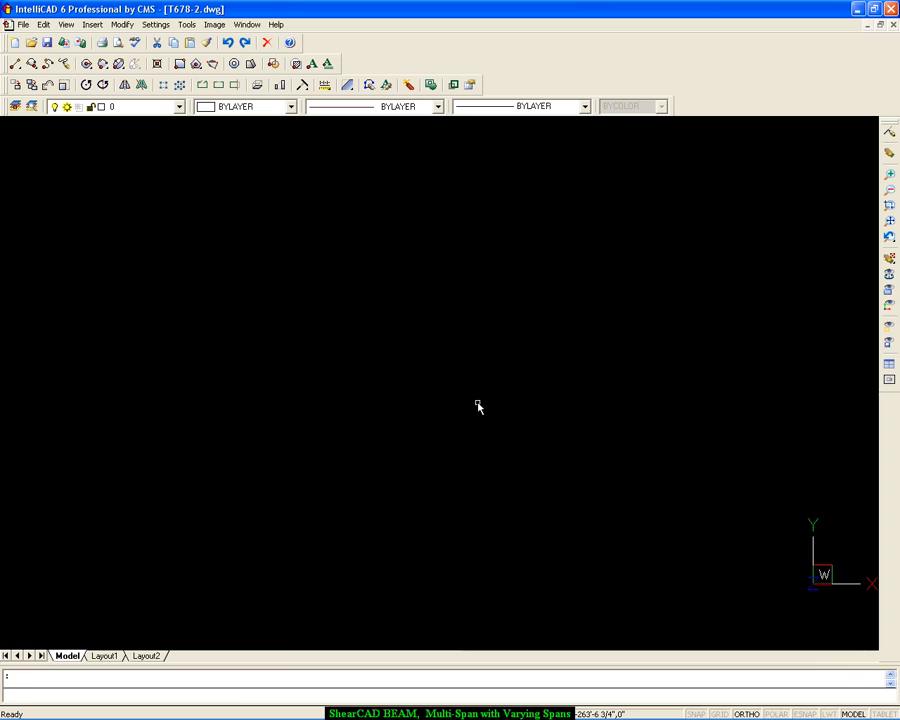
# - Pick an insertion point in the empty model space to place the beam B2 drawing
pyautogui.click(120, 469)
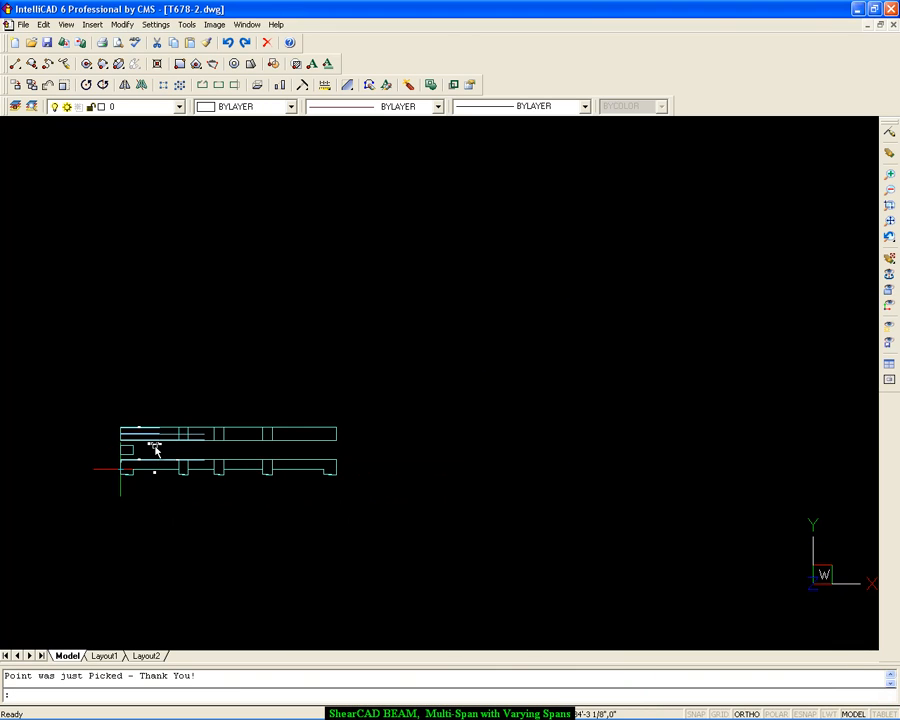
pyautogui.moveTo(238, 435); pyautogui.dragTo(321, 316, button='middle')
pyautogui.scroll(5, 321, 318)
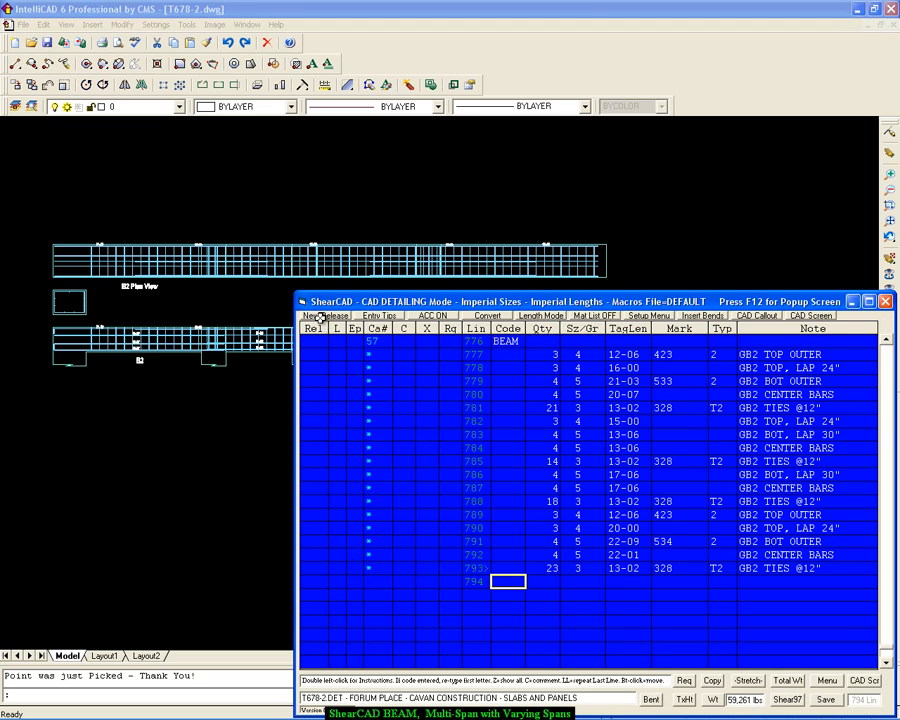
# - Return to the drawing and examine the first span of the B2 elevation, including its end hooks and top bar lap
pyautogui.click(208, 438)
pyautogui.press('Escape')
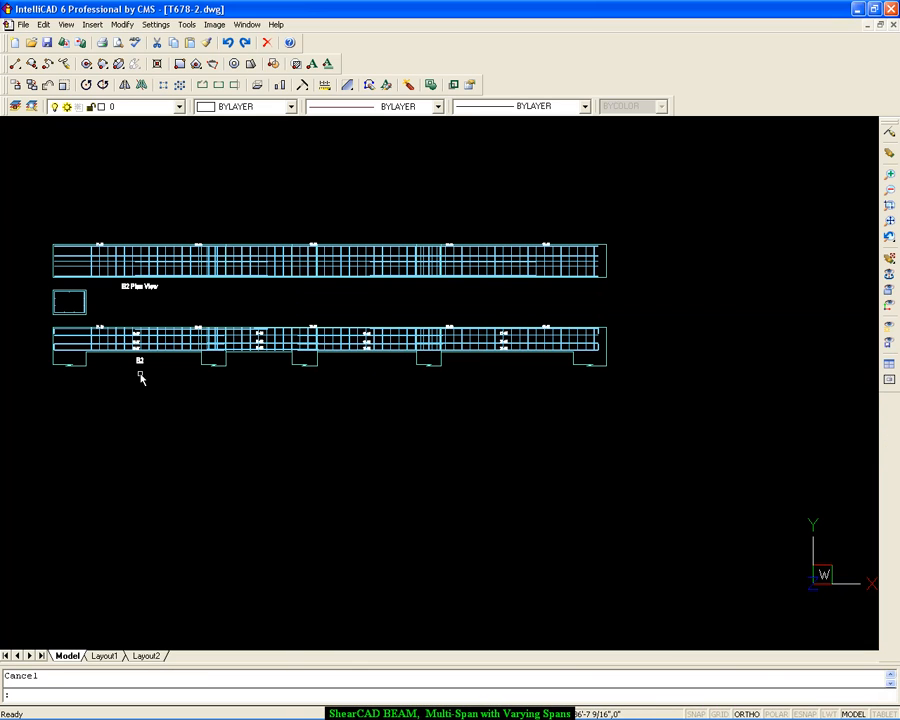
pyautogui.moveTo(116, 364); pyautogui.dragTo(281, 414, button='middle')
pyautogui.scroll(2, 267, 444)
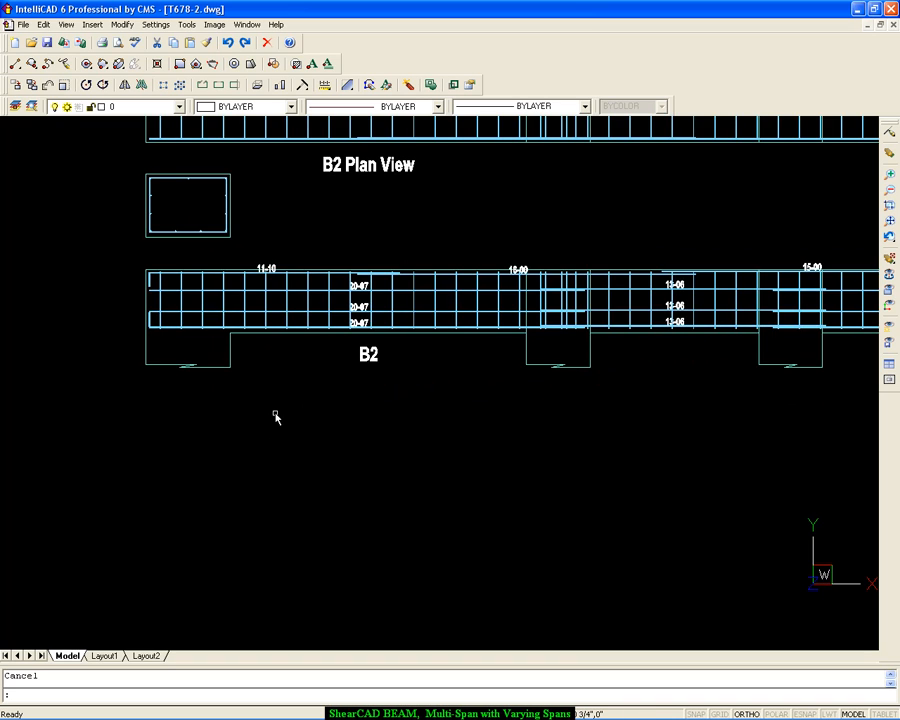
pyautogui.scroll(1, 275, 416)
pyautogui.moveTo(235, 383); pyautogui.dragTo(323, 440, button='middle')
pyautogui.scroll(2, 223, 411)
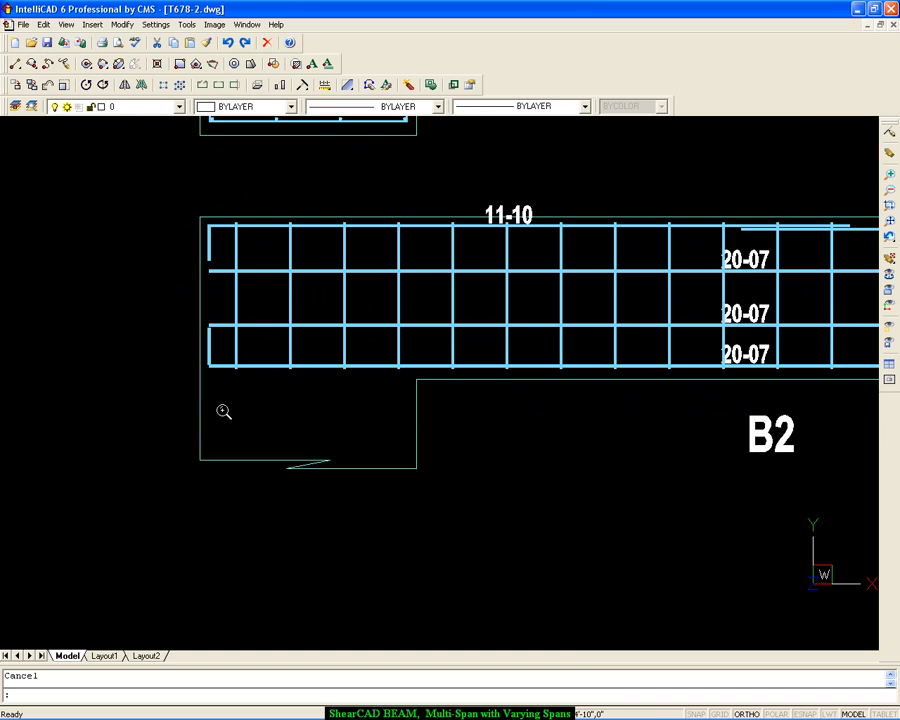
pyautogui.moveTo(428, 394); pyautogui.dragTo(203, 390, button='middle')
pyautogui.moveTo(717, 364); pyautogui.dragTo(498, 455, button='middle')
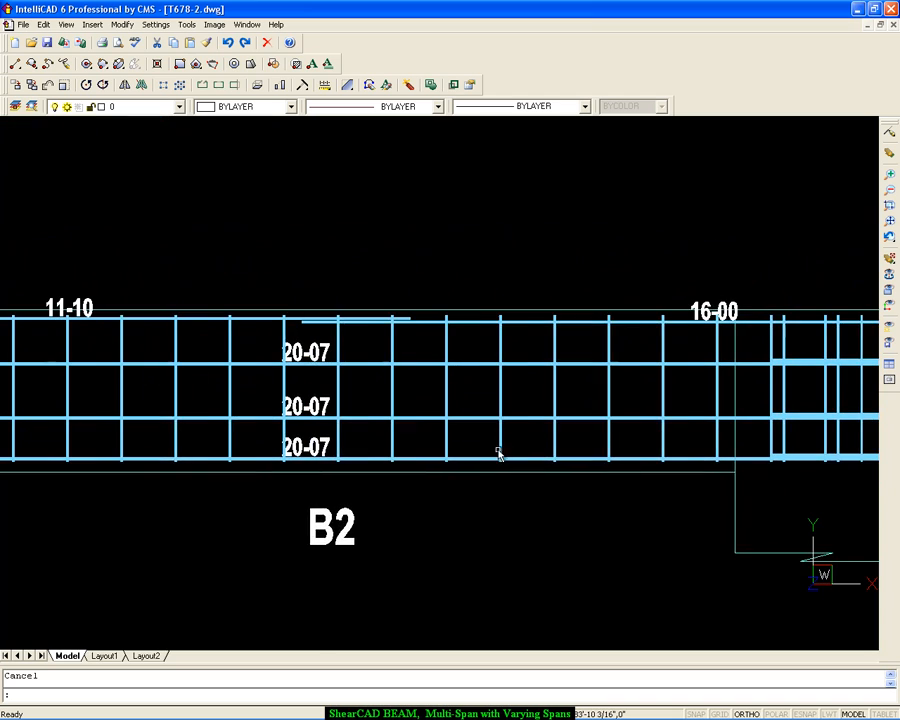
pyautogui.scroll(2, 352, 336)
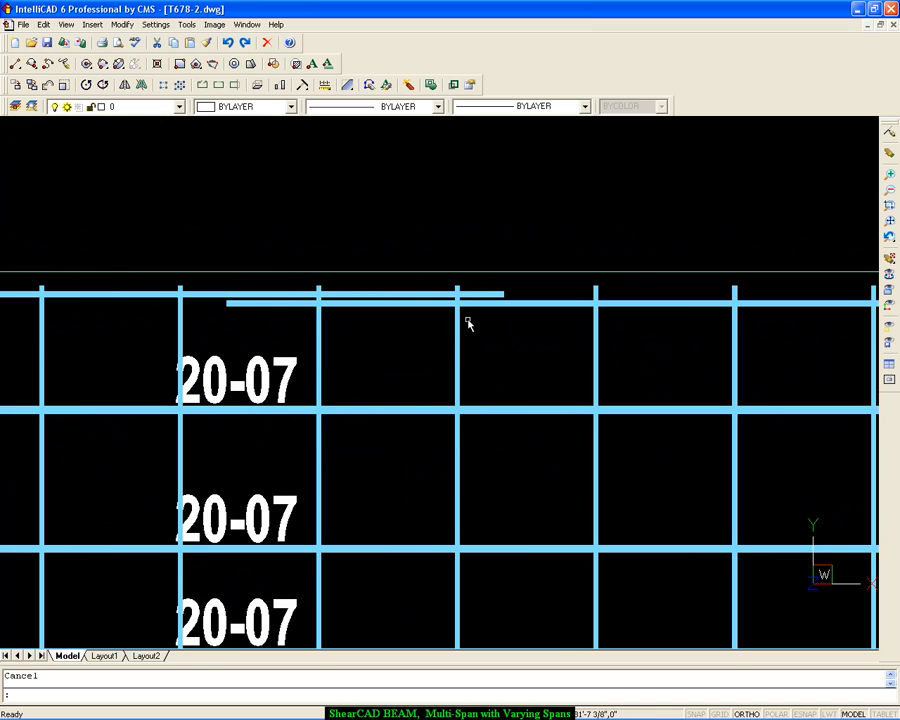
# - Examine the bars, ties and supports along the remaining B2 elevation spans through the far end support
pyautogui.scroll(-5, 454, 346)
pyautogui.moveTo(664, 364)
pyautogui.mouseDown(button='middle')
pyautogui.moveTo(300, 380)
pyautogui.moveTo(312, 390)
pyautogui.mouseUp(button='middle')
pyautogui.moveTo(795, 381); pyautogui.dragTo(415, 375, button='middle')
pyautogui.moveTo(754, 376)
pyautogui.mouseDown(button='middle')
pyautogui.moveTo(617, 364)
pyautogui.moveTo(424, 371)
pyautogui.mouseUp(button='middle')
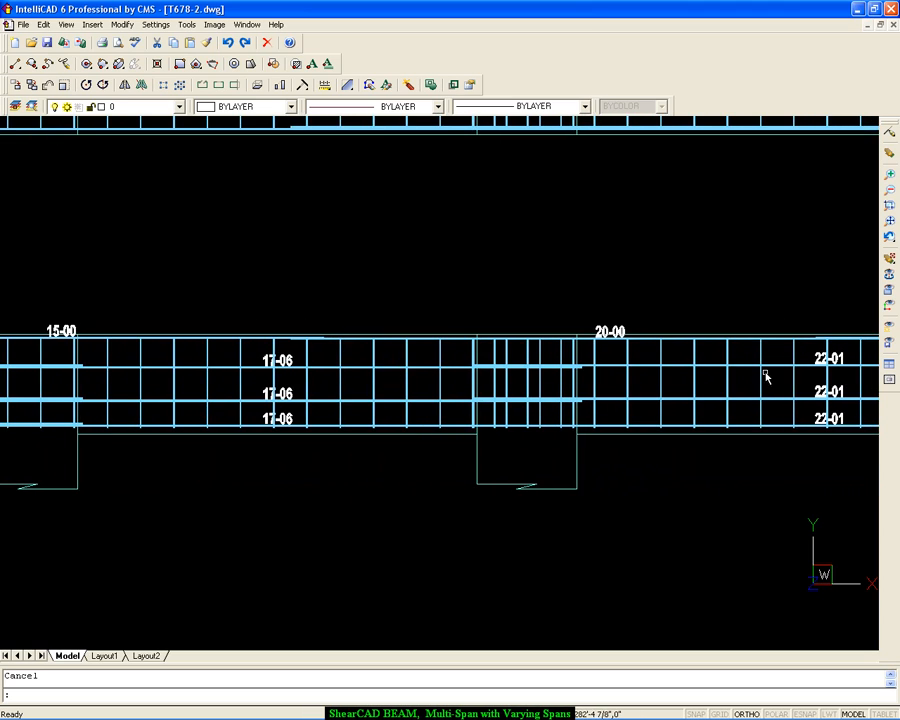
pyautogui.moveTo(761, 351); pyautogui.dragTo(433, 352, button='middle')
pyautogui.moveTo(802, 372); pyautogui.dragTo(689, 368, button='middle')
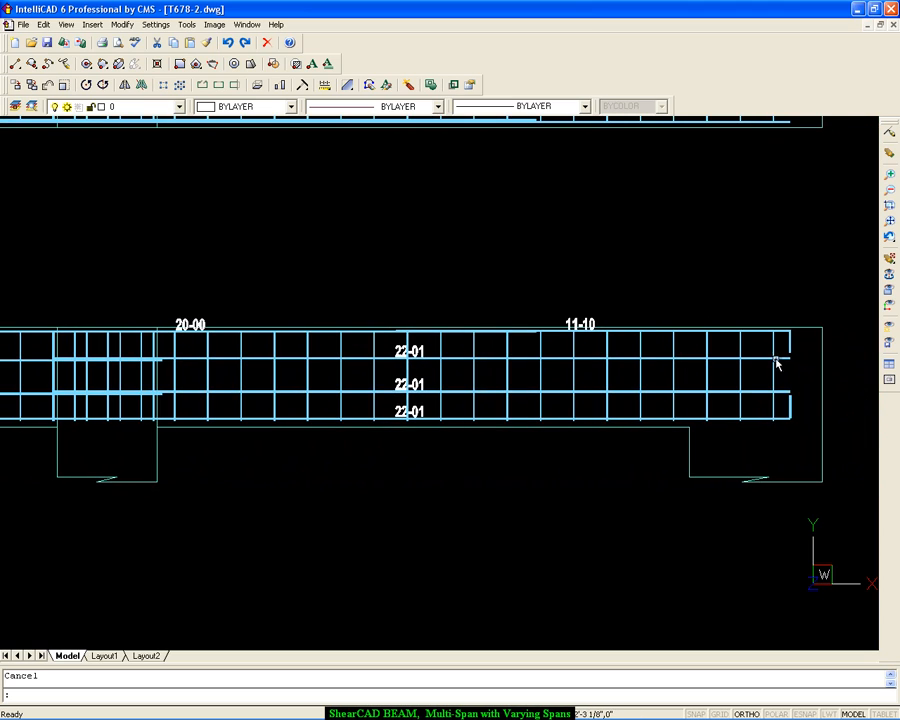
pyautogui.moveTo(777, 364)
pyautogui.mouseDown(button='middle')
pyautogui.moveTo(650, 362)
pyautogui.moveTo(845, 342)
pyautogui.mouseUp(button='middle')
pyautogui.moveTo(495, 345); pyautogui.dragTo(653, 319, button='middle')
# - Examine the B2 plan view against the elevation, including the ties over the supports and the bar laps
pyautogui.scroll(-3, 551, 314)
pyautogui.scroll(-1, 488, 267)
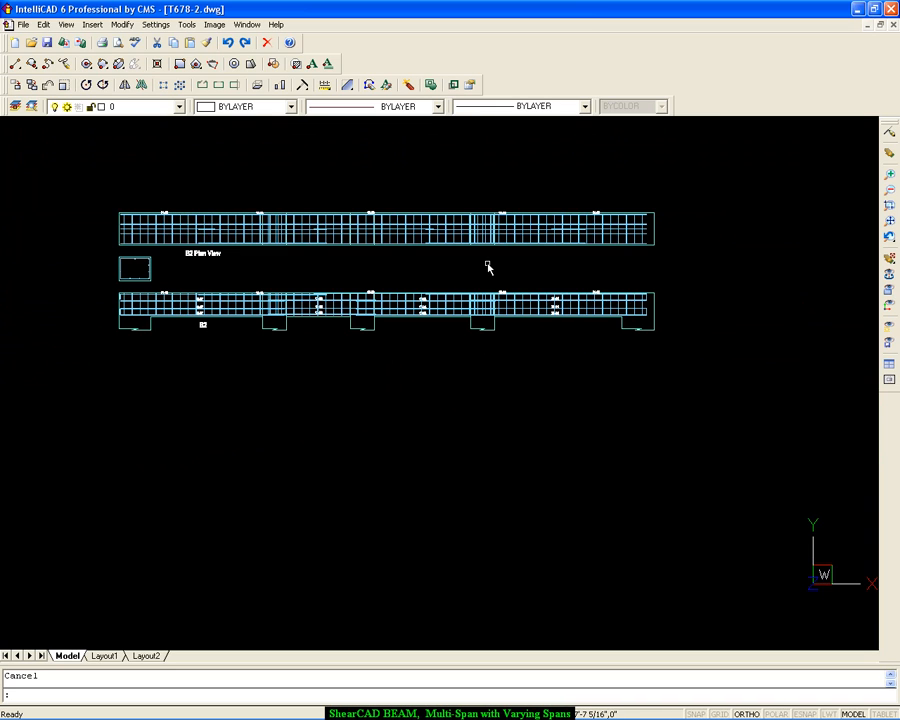
pyautogui.moveTo(451, 266); pyautogui.dragTo(463, 318, button='middle')
pyautogui.scroll(1, 374, 306)
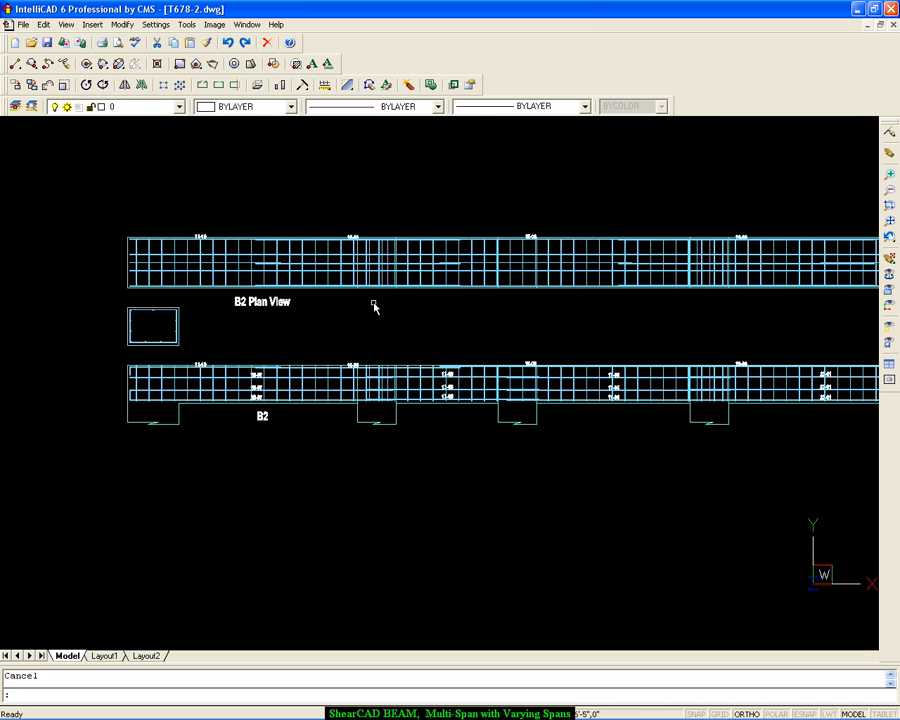
pyautogui.moveTo(364, 297); pyautogui.dragTo(360, 342, button='middle')
pyautogui.scroll(1, 360, 340)
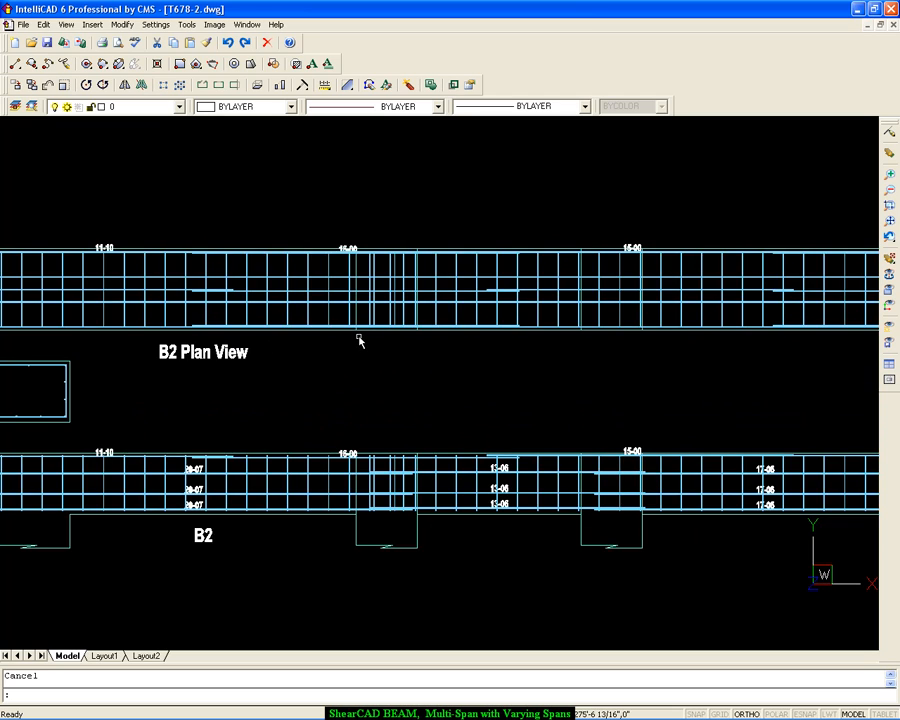
pyautogui.scroll(-1, 360, 338)
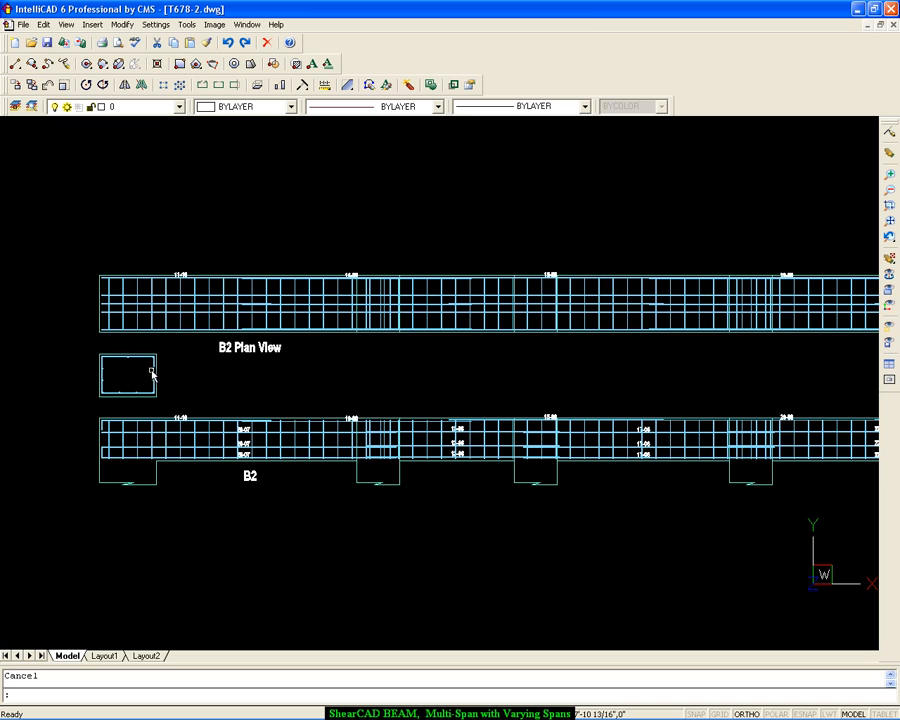
# - Examine the B2 cross-section's tie outline and the placement of its top, bottom and side bars
pyautogui.moveTo(152, 374); pyautogui.dragTo(339, 393, button='middle')
pyautogui.scroll(4, 340, 393)
pyautogui.scroll(3, 340, 393)
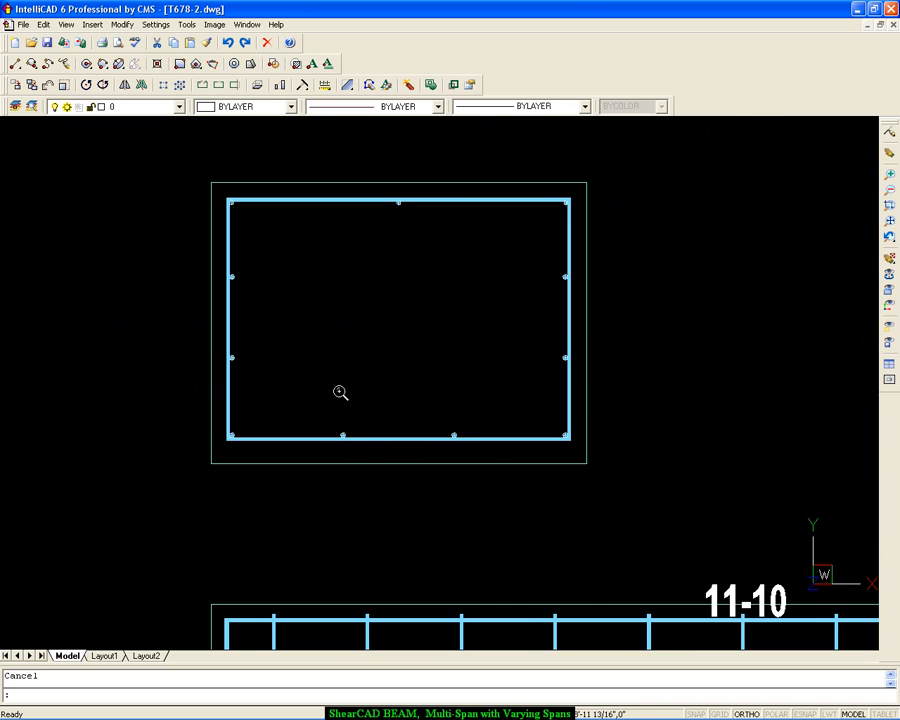
pyautogui.scroll(-1, 340, 393)
pyautogui.moveTo(352, 366); pyautogui.dragTo(332, 426, button='middle')
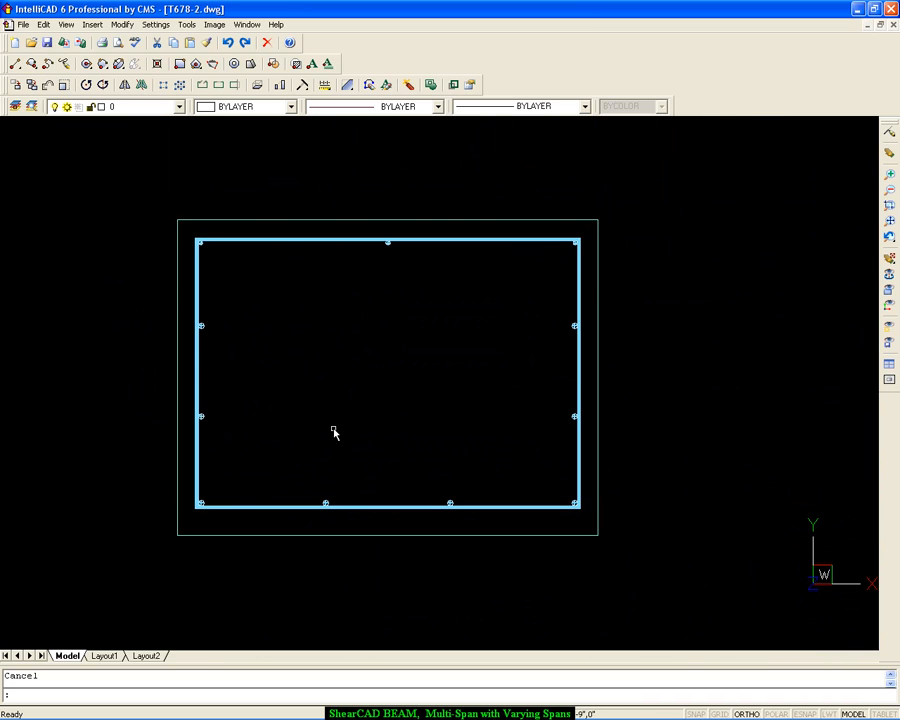
pyautogui.scroll(-6, 331, 427)
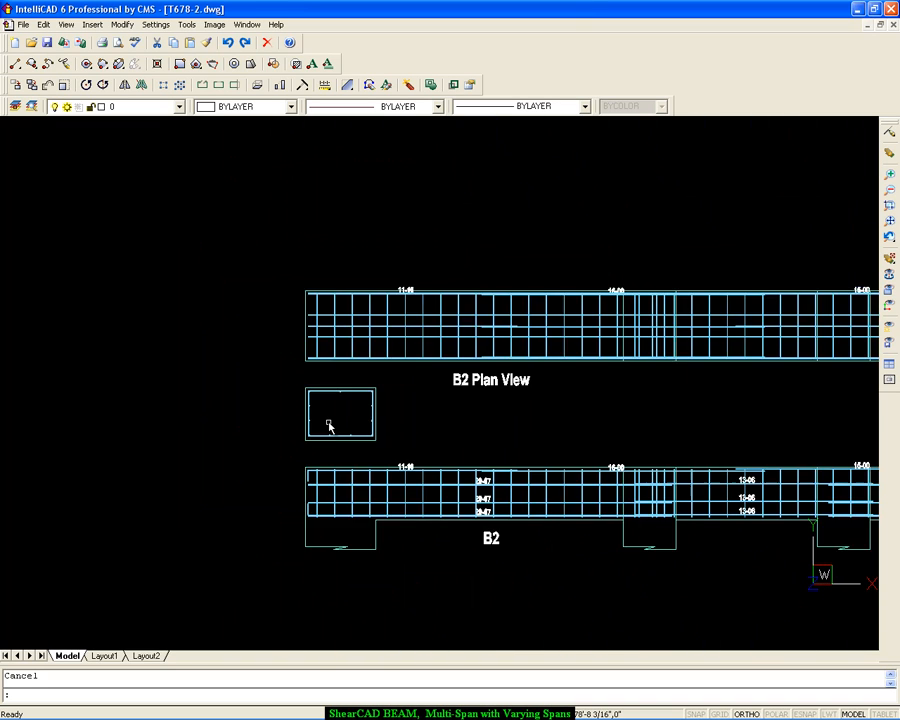
# - Switch to ShearCAD and place a bend/bar schedule callout of the beam lines below the B2 elevation, headed BEAM B4 and including weights
pyautogui.scroll(-2, 495, 423)
pyautogui.moveTo(494, 364)
pyautogui.mouseDown(button='middle')
pyautogui.moveTo(233, 221)
pyautogui.moveTo(203, 223)
pyautogui.mouseUp(button='middle')
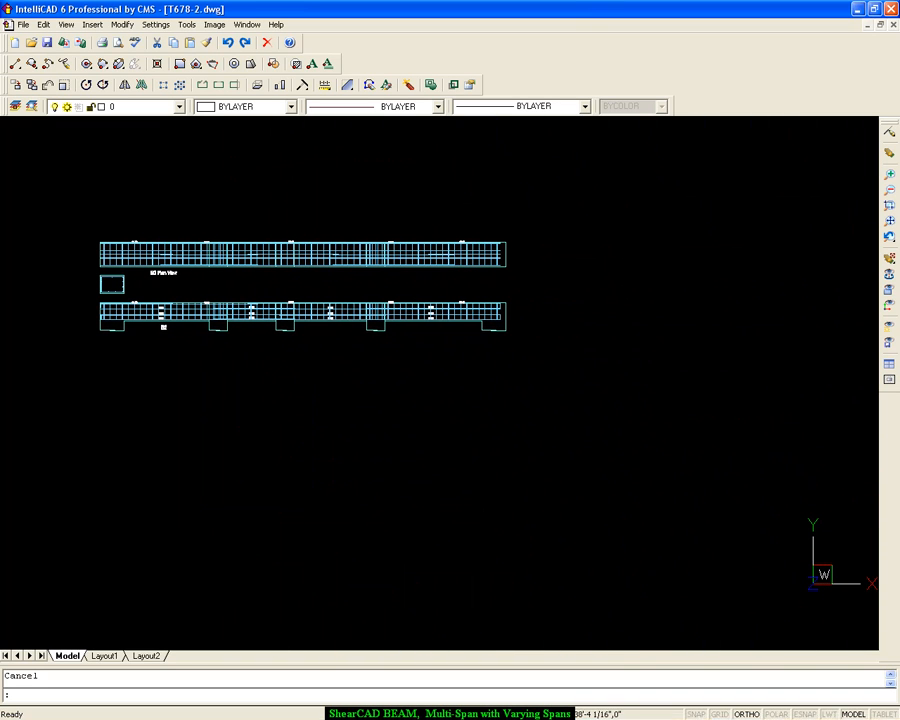
pyautogui.click(428, 710)
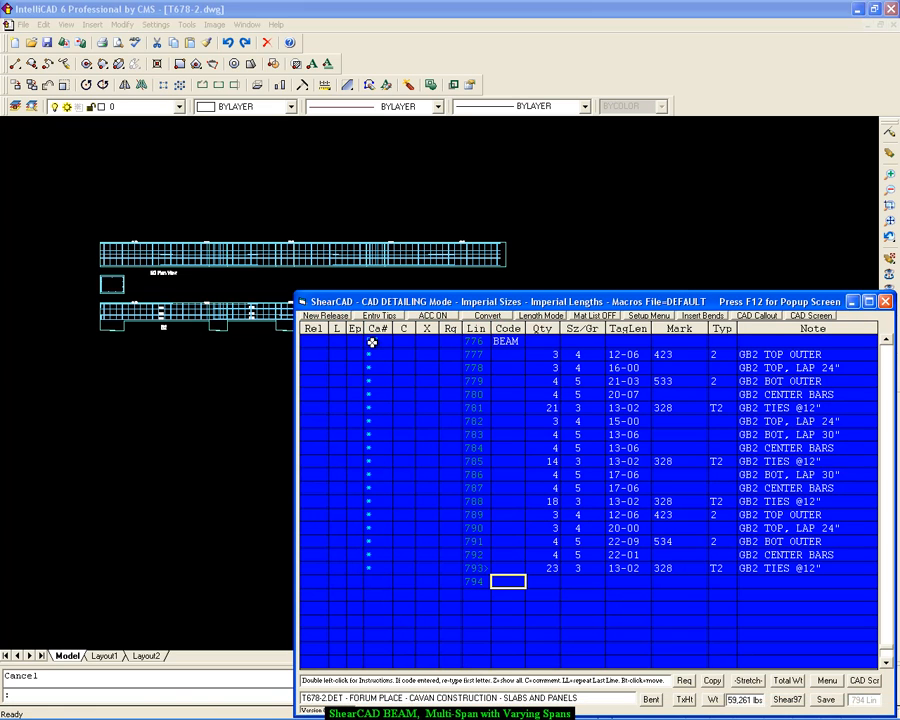
pyautogui.doubleClick(372, 342)
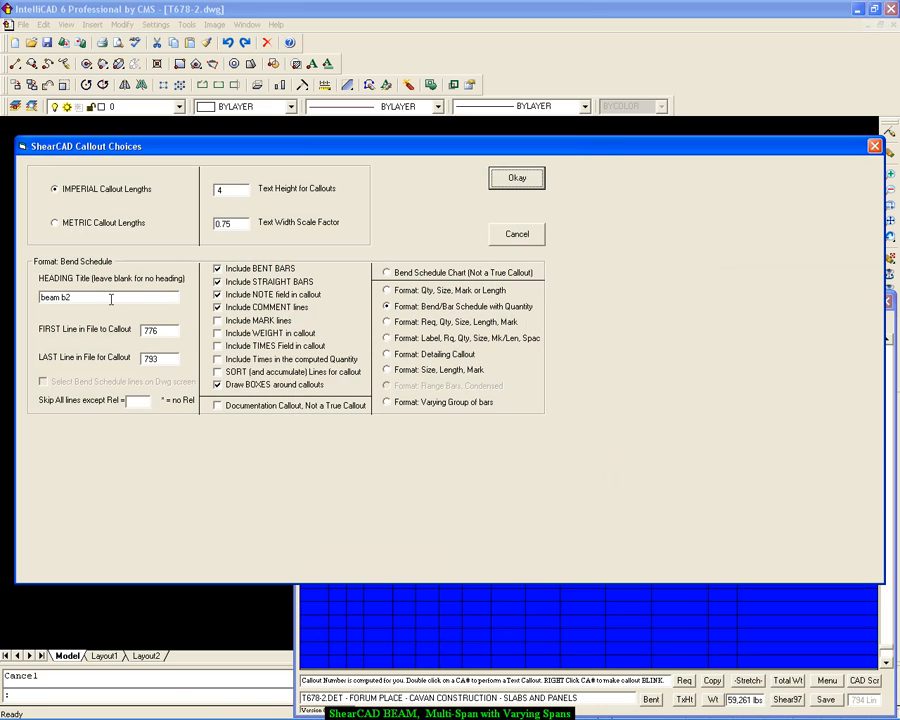
pyautogui.click(111, 298)
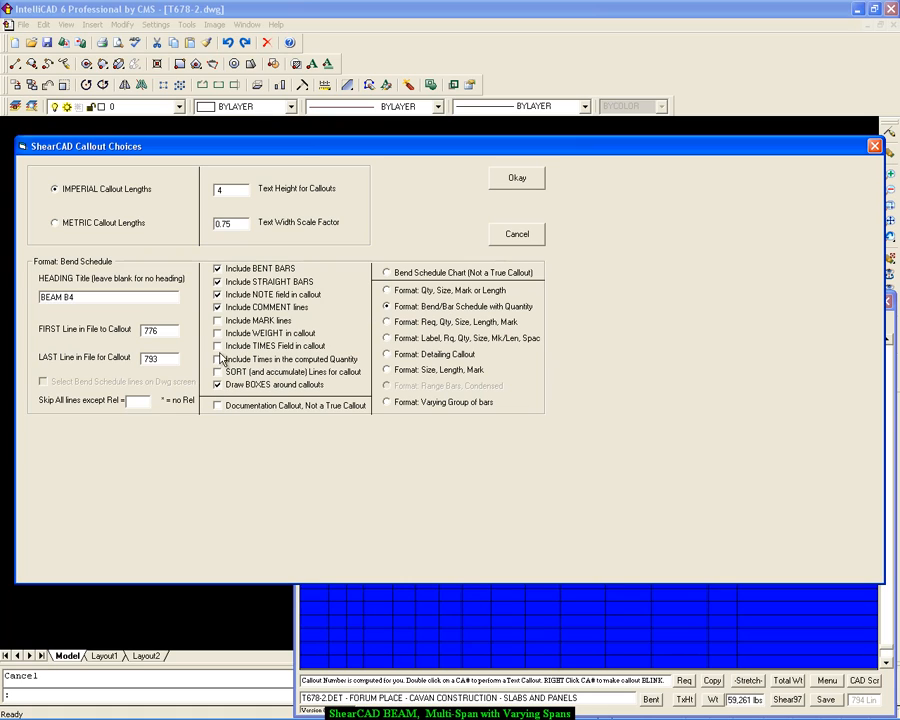
pyautogui.click(218, 335)
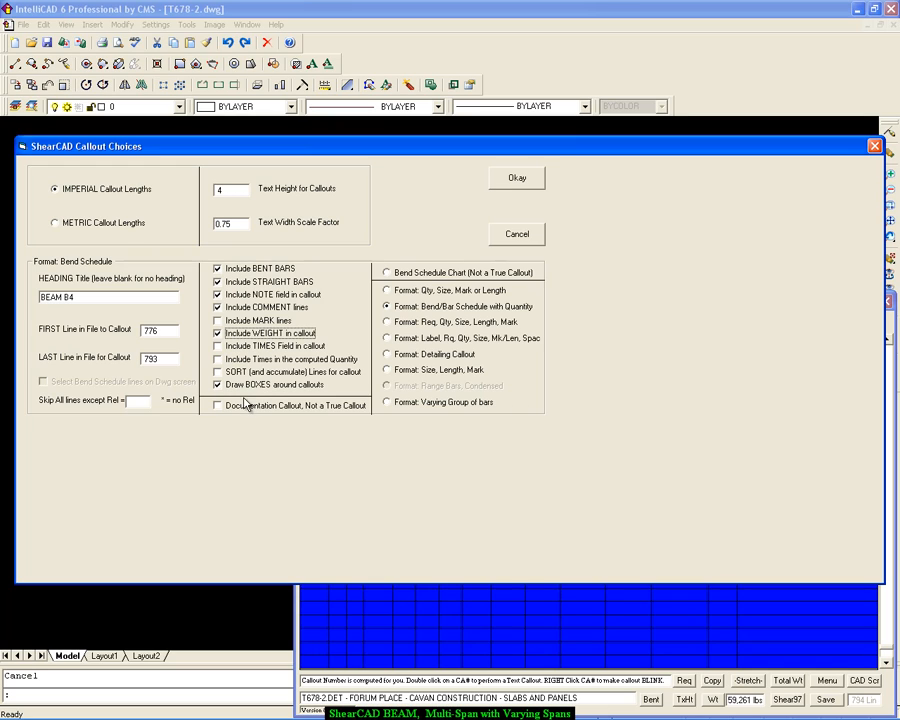
pyautogui.click(508, 183)
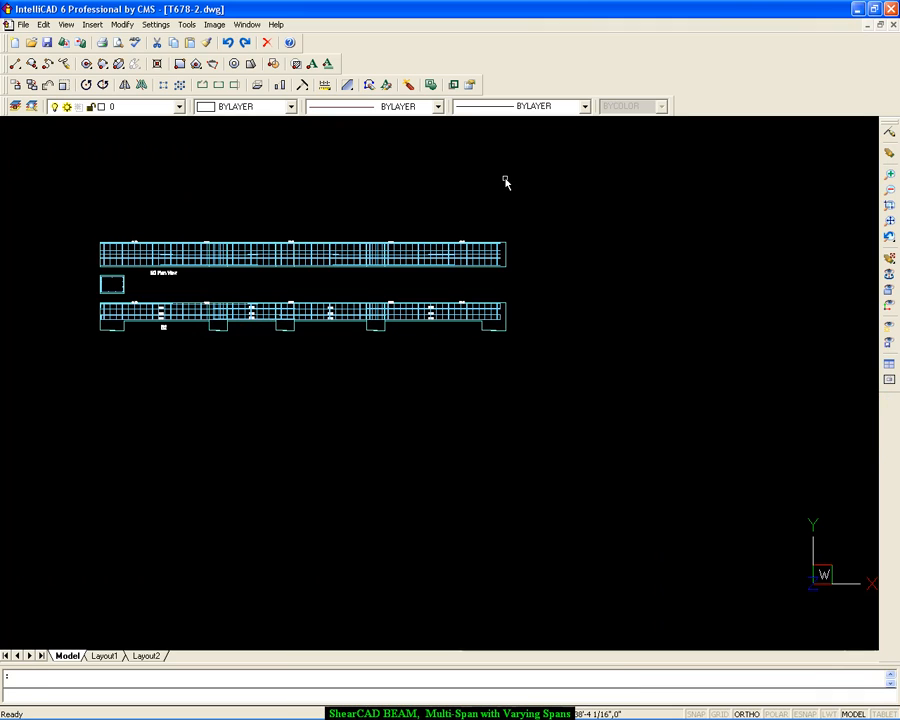
pyautogui.click(112, 373)
# - Examine the BEAM B4 schedule's quantities, lengths, marks, bend dimensions, notes and weights
pyautogui.scroll(2, 157, 379)
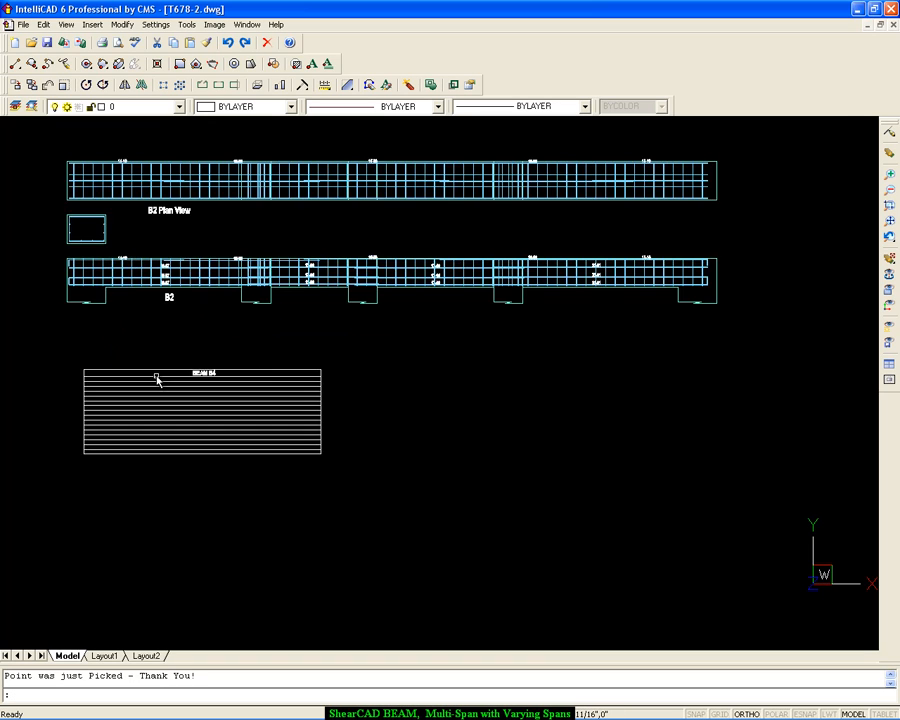
pyautogui.scroll(2, 157, 376)
pyautogui.moveTo(208, 365); pyautogui.dragTo(389, 234, button='middle')
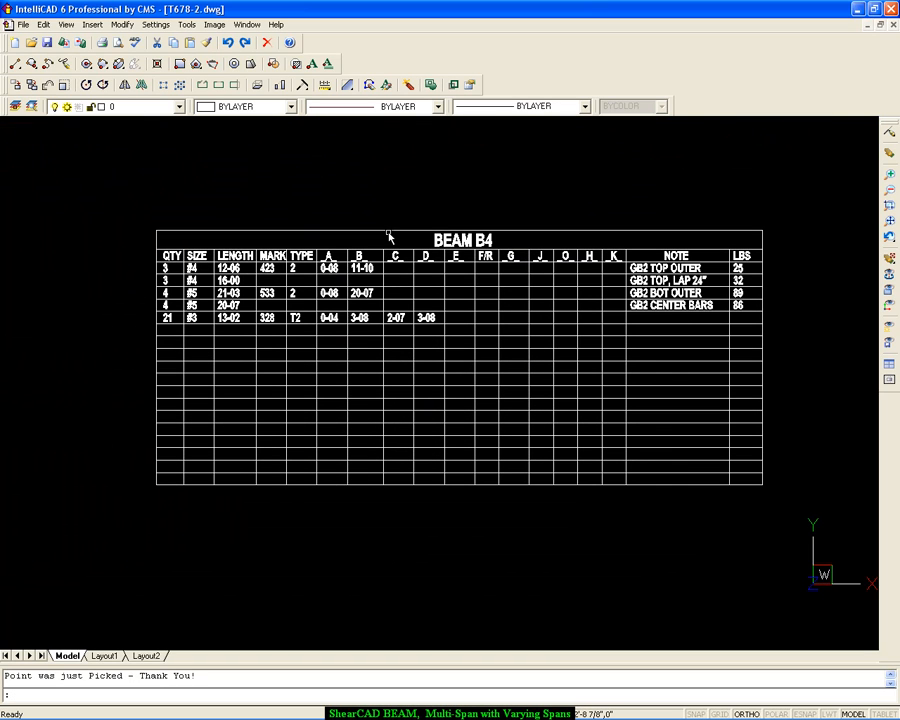
pyautogui.scroll(2, 415, 238)
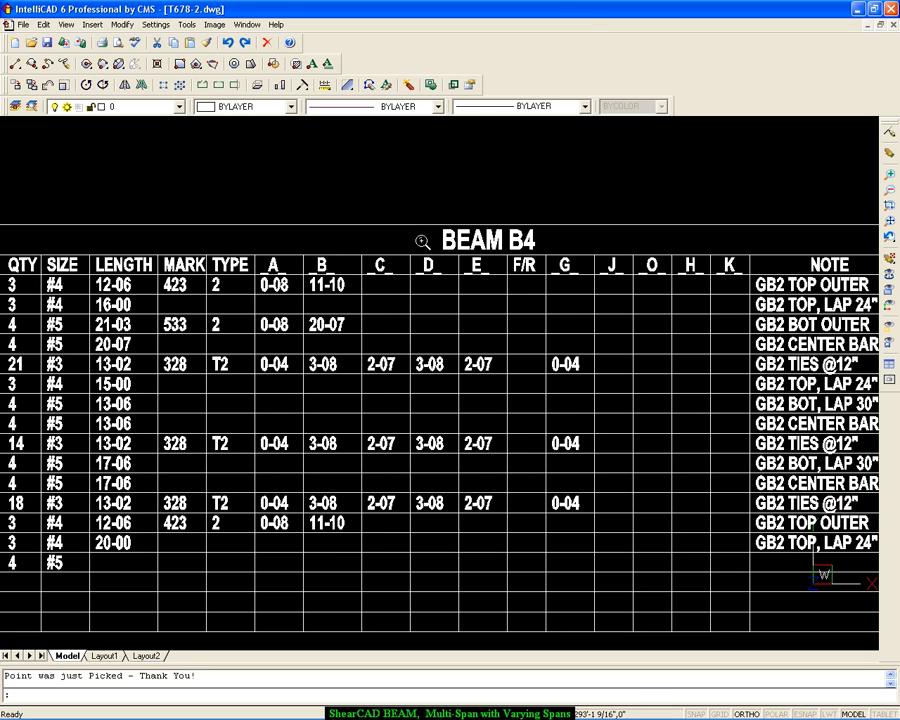
pyautogui.scroll(-2, 422, 241)
pyautogui.moveTo(428, 229); pyautogui.dragTo(368, 203, button='middle')
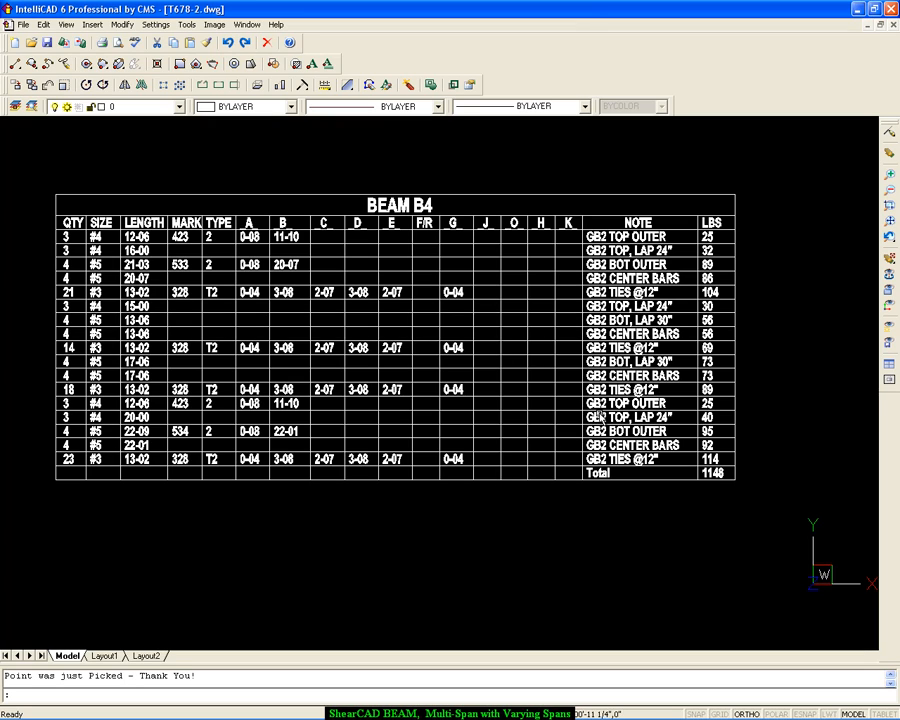
pyautogui.scroll(2, 676, 335)
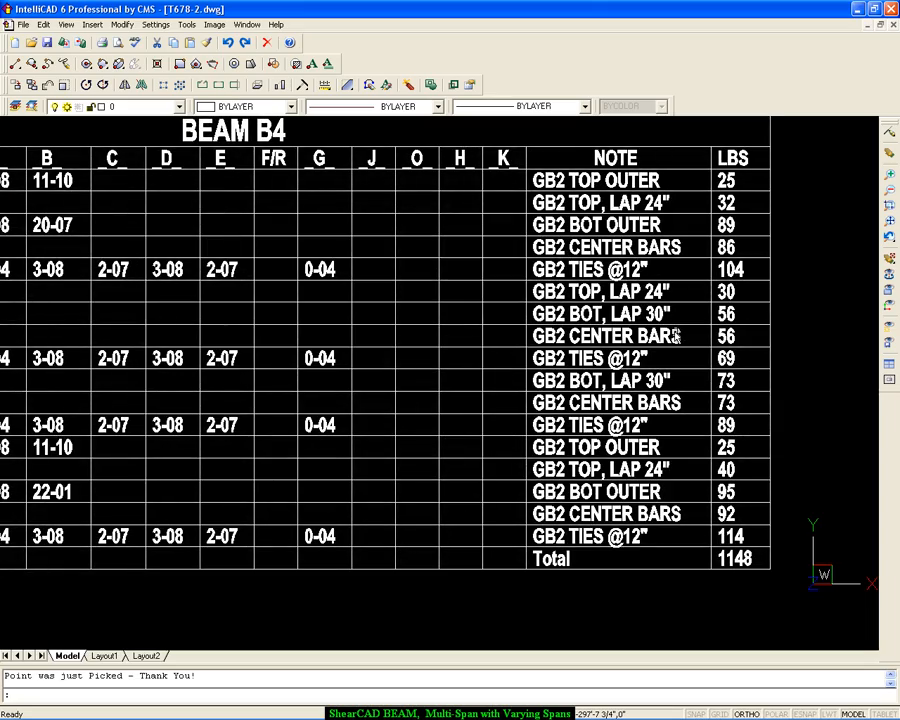
pyautogui.moveTo(334, 316); pyautogui.dragTo(662, 386, button='middle')
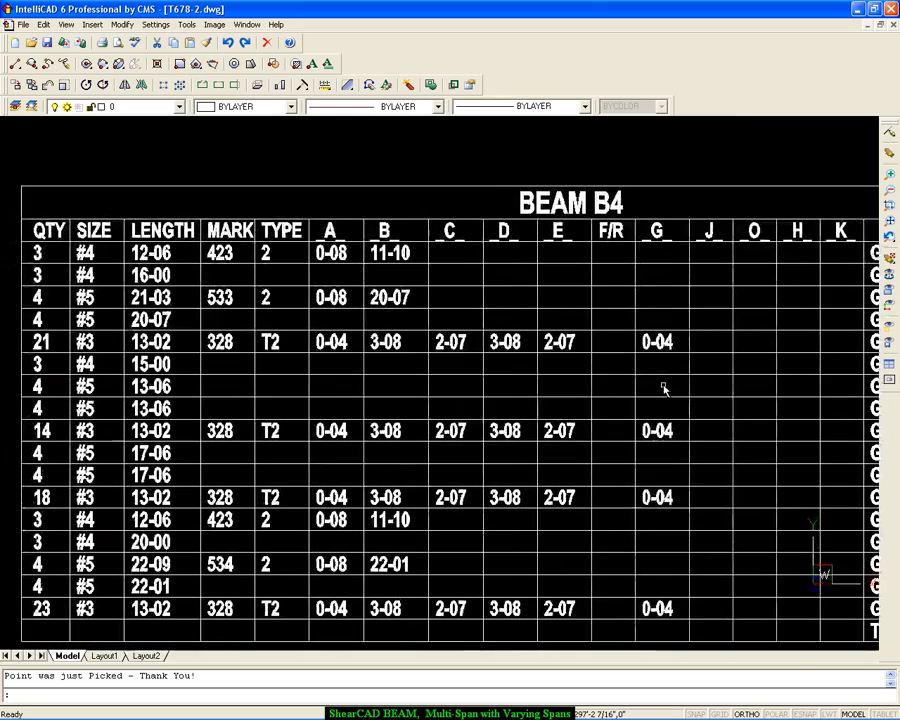
pyautogui.scroll(-2, 664, 389)
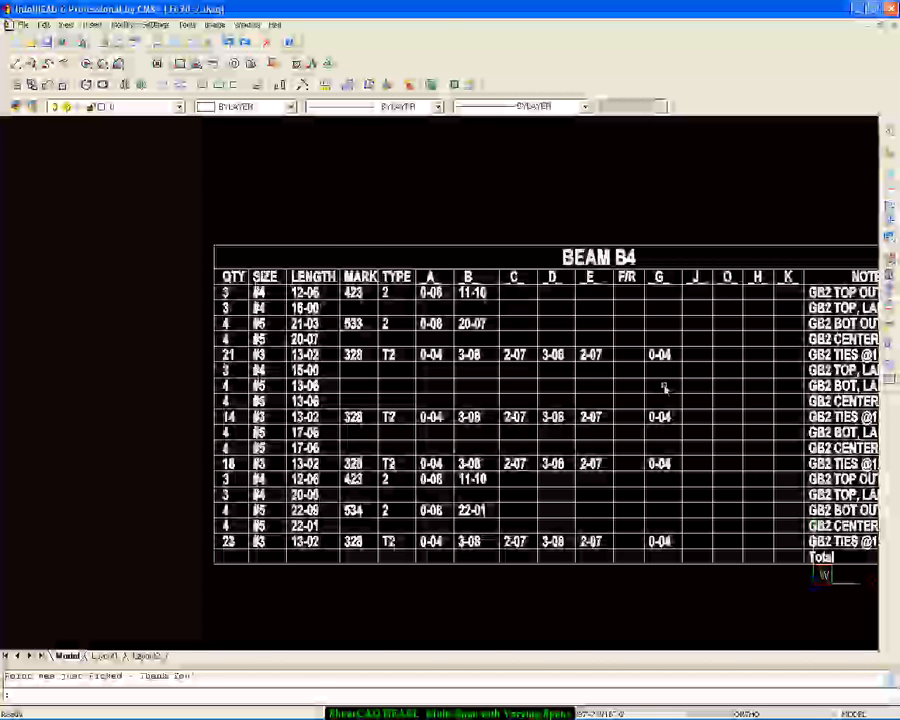
# - Reopen the BEAM entry in ShearCAD and add span #5 with a 12-00 clear span and a 4-00 right support width
pyautogui.scroll(-5, 664, 389)
pyautogui.moveTo(480, 340); pyautogui.dragTo(265, 319, button='middle')
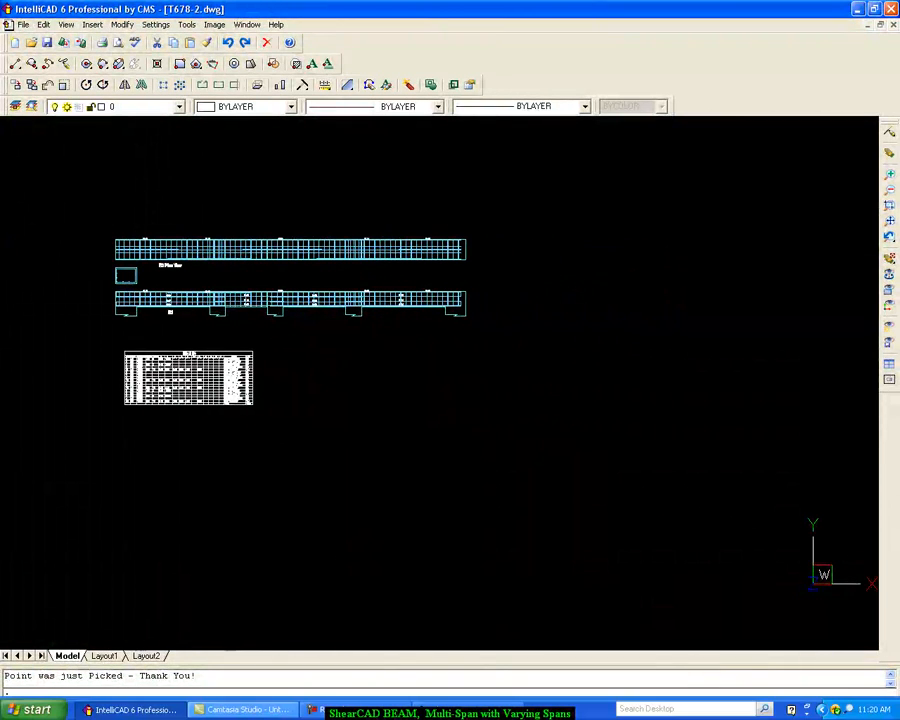
pyautogui.click(440, 709)
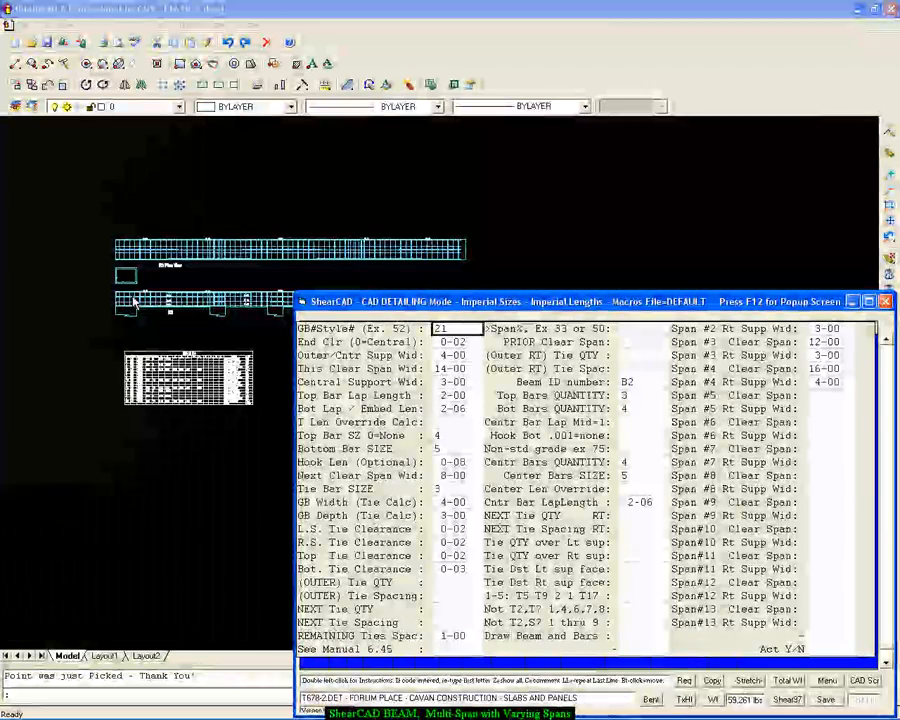
pyautogui.press('Down')
pyautogui.press('Down')
pyautogui.press('Down')
pyautogui.press('Down')
pyautogui.press('Down')
pyautogui.press('Down')
pyautogui.press('Down')
pyautogui.press('Down')
pyautogui.press('Down')
pyautogui.press('Down')
pyautogui.press('Down')
pyautogui.press('Down')
pyautogui.press('Down')
pyautogui.press('Down')
pyautogui.press('Down')
pyautogui.press('Down')
pyautogui.press('Down')
pyautogui.press('Down')
pyautogui.press('Down')
pyautogui.press('Down')
pyautogui.press('Down')
pyautogui.press('Down')
pyautogui.press('Down')
pyautogui.press('Down')
pyautogui.press('Down')
pyautogui.press('Down')
pyautogui.press('Down')
pyautogui.press('Down')
pyautogui.press('Down')
pyautogui.press('Down')
pyautogui.press('Down')
pyautogui.press('Down')
pyautogui.press('Down')
pyautogui.press('Down')
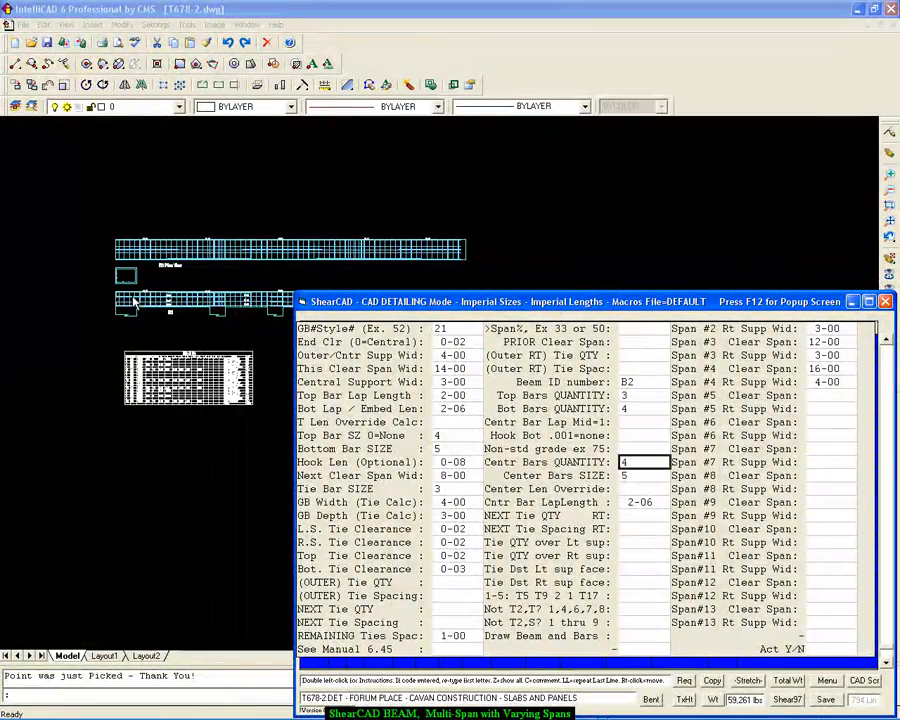
pyautogui.press('Down')
pyautogui.press('Down')
pyautogui.press('Down')
pyautogui.press('Down')
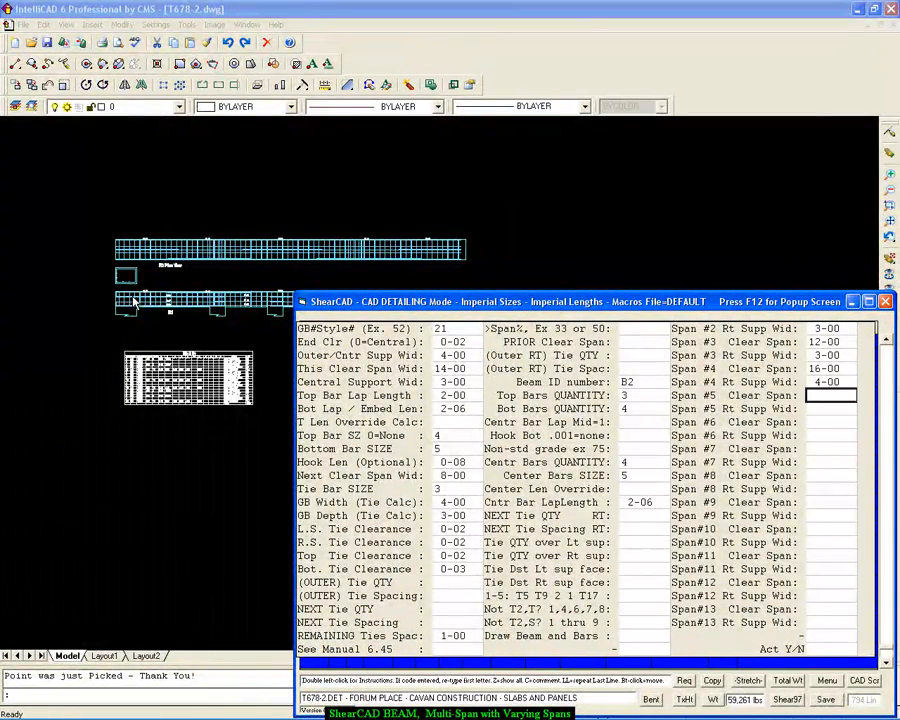
pyautogui.write('12')
pyautogui.press('Return')
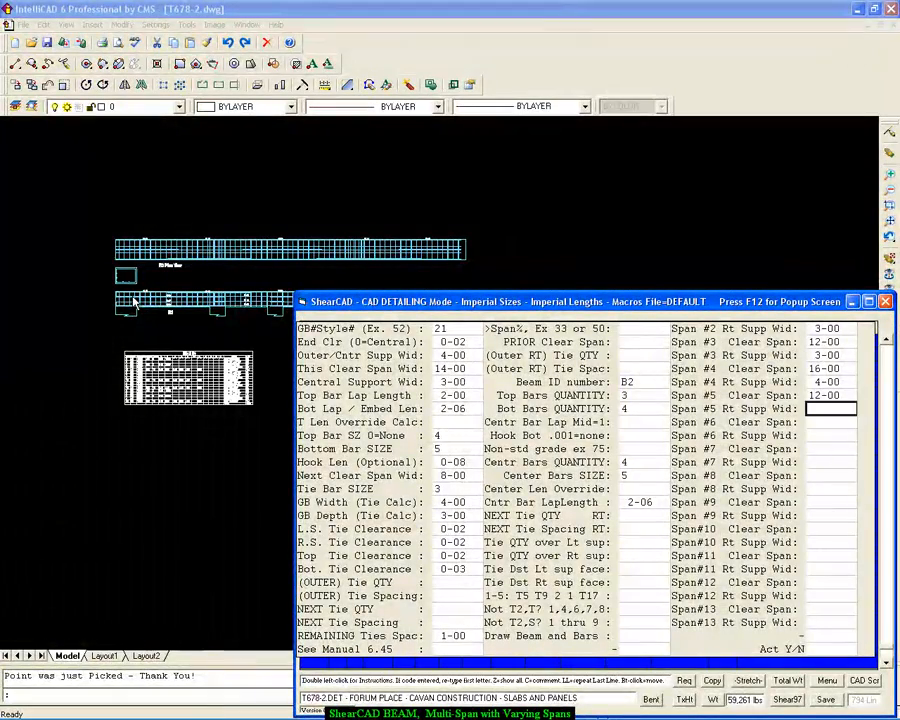
pyautogui.write('4')
pyautogui.press('Return')
# - Activate the revised beam entry to regenerate B2, matching all new lines to the pre-existing marks
pyautogui.press('Down')
pyautogui.press('Down')
pyautogui.press('Down')
pyautogui.press('Down')
pyautogui.press('Down')
pyautogui.press('Down')
pyautogui.press('Down')
pyautogui.press('Down')
pyautogui.press('Down')
pyautogui.press('Down')
pyautogui.press('Down')
pyautogui.press('Down')
pyautogui.press('Down')
pyautogui.press('Down')
pyautogui.press('Down')
pyautogui.press('Down')
pyautogui.press('Down')
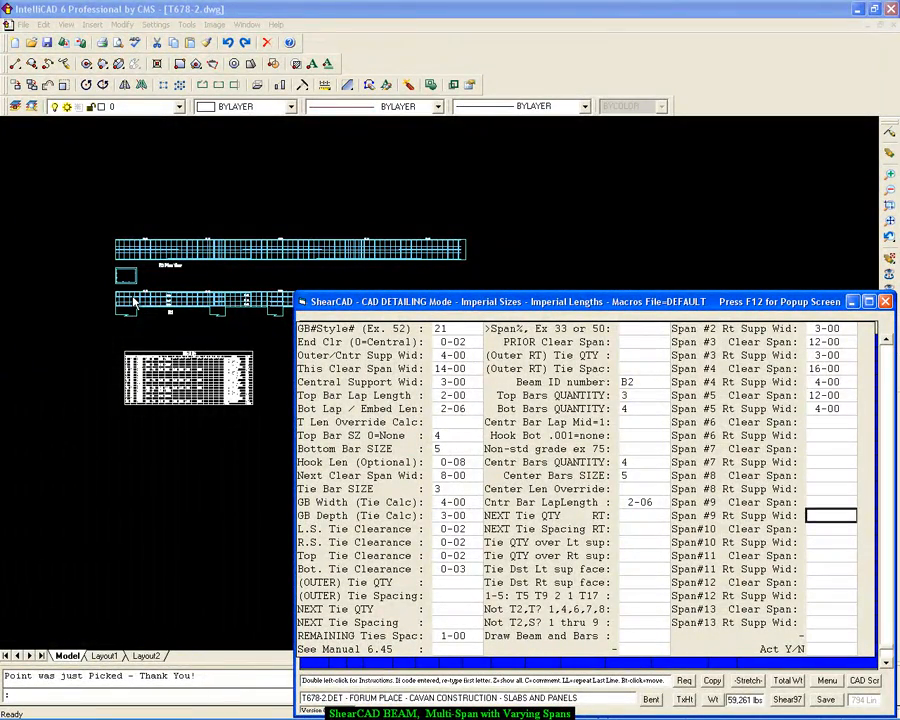
pyautogui.write('Y')
pyautogui.press('Return')
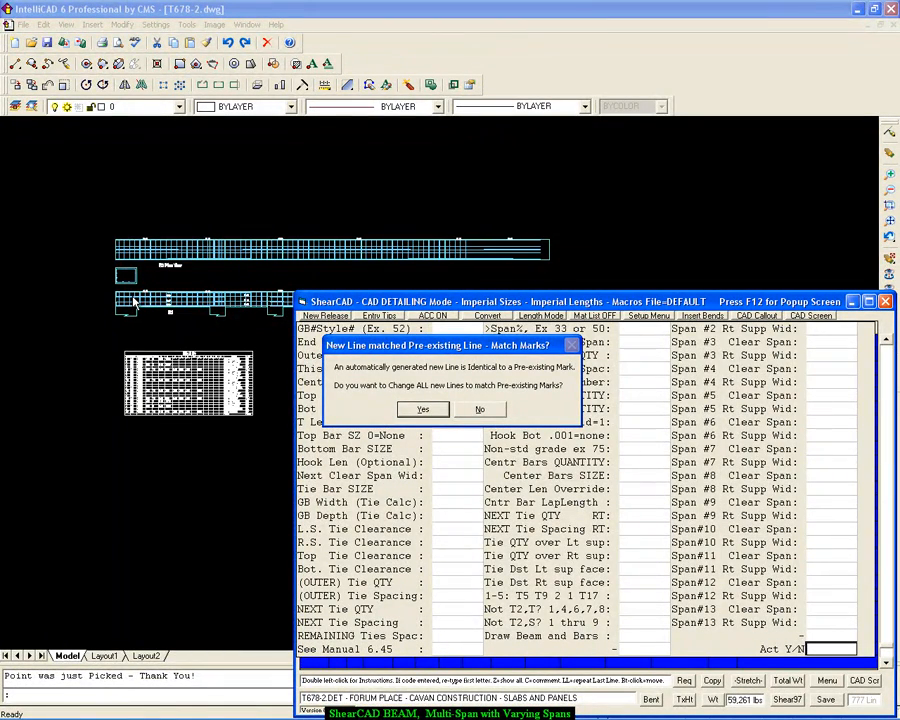
pyautogui.press('Return')
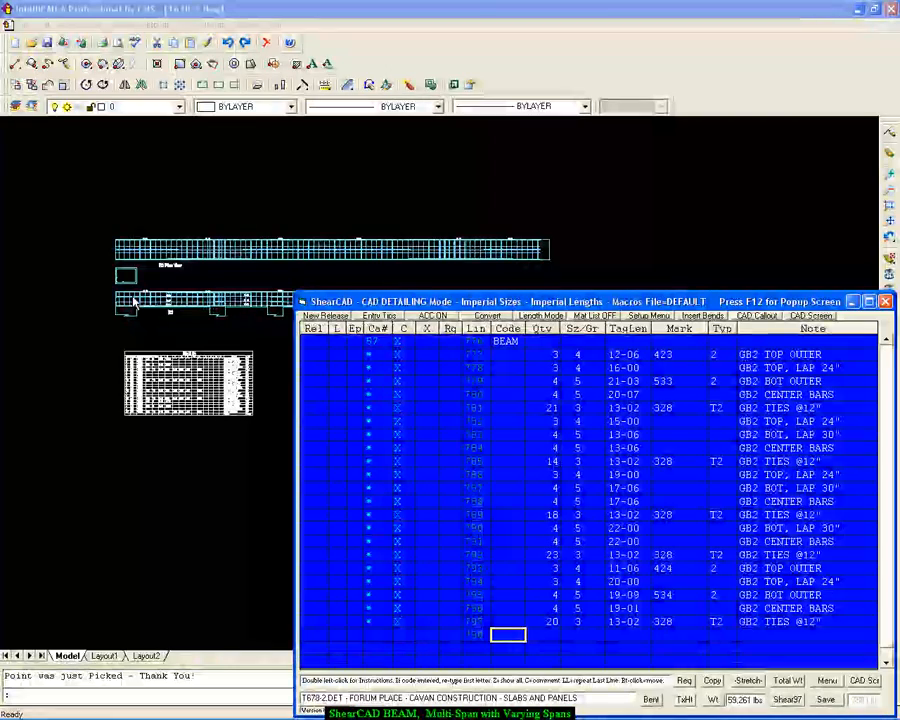
# - Return to the drawing and examine the added fifth span and its supports in the B2 plan and elevation
pyautogui.click(166, 336)
pyautogui.press('Escape')
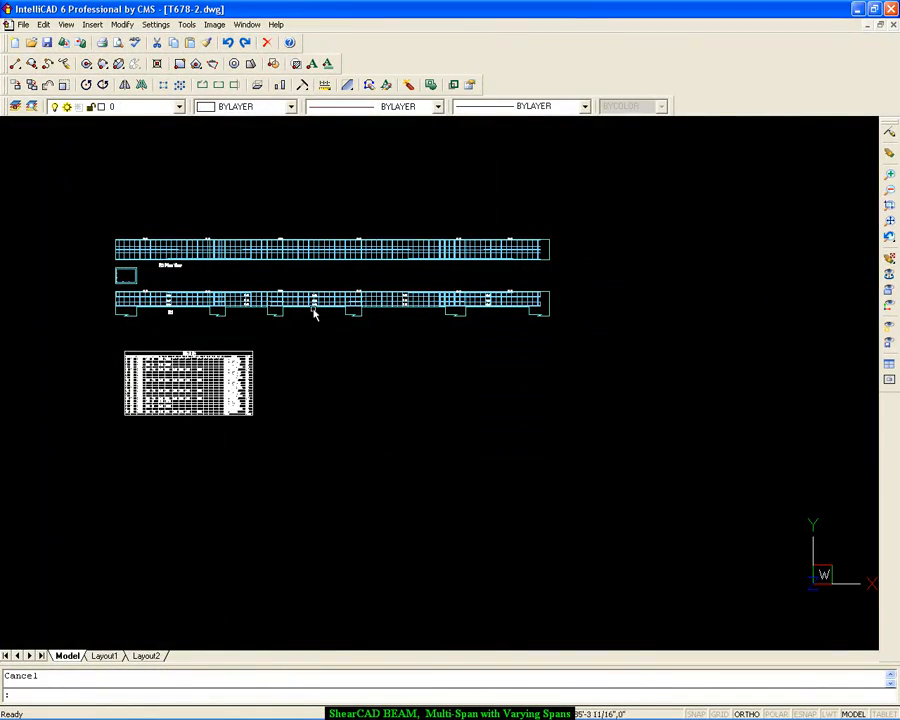
pyautogui.scroll(3, 467, 315)
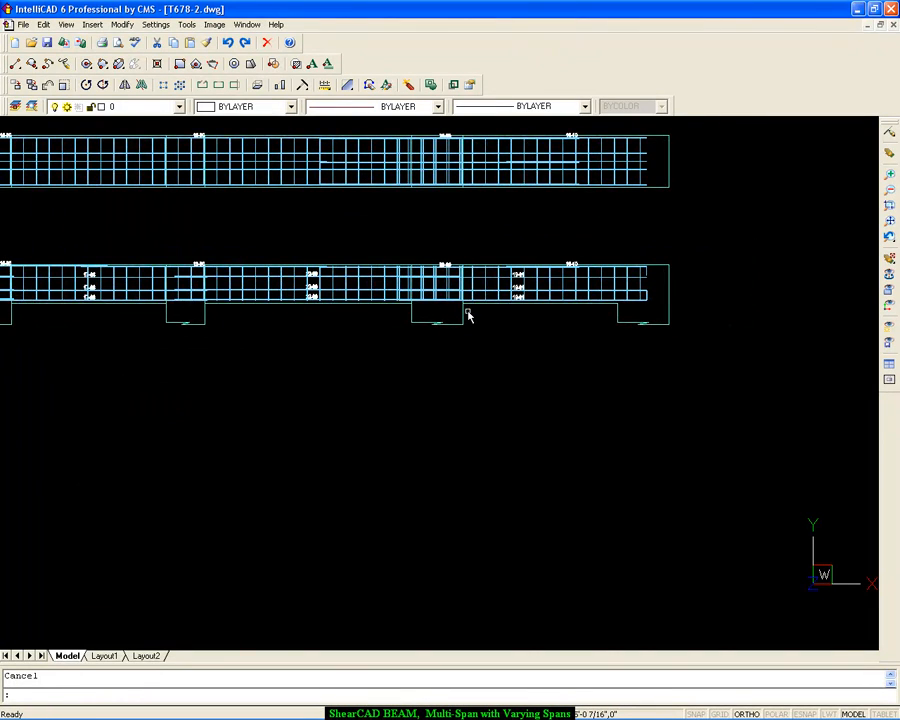
pyautogui.scroll(2, 467, 315)
pyautogui.scroll(-5, 467, 315)
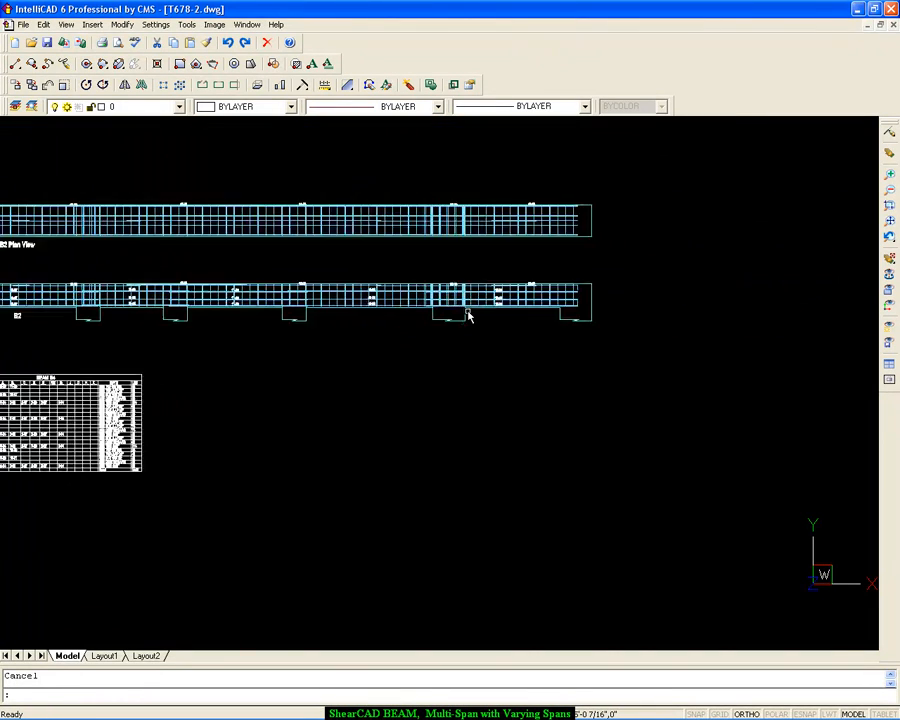
pyautogui.scroll(-1, 467, 315)
pyautogui.moveTo(363, 291); pyautogui.dragTo(572, 352, button='middle')
pyautogui.scroll(2, 521, 355)
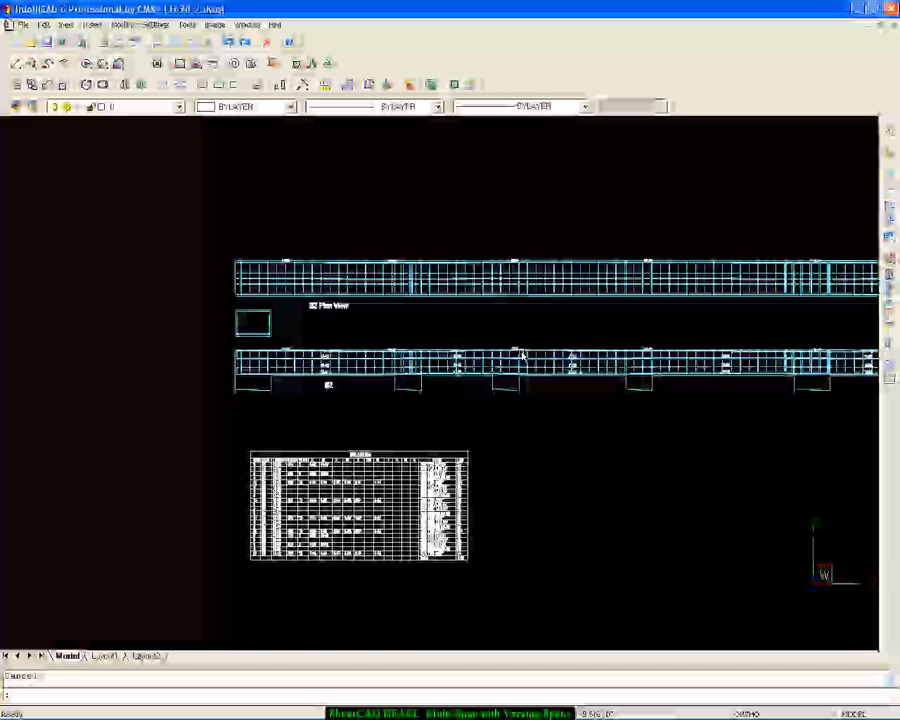
# - Examine the updated BEAM B4 schedule in the drawing and bring up the matching bar list in ShearCAD
pyautogui.scroll(4, 361, 534)
pyautogui.moveTo(361, 534)
pyautogui.mouseDown(button='middle')
pyautogui.moveTo(295, 425)
pyautogui.moveTo(323, 416)
pyautogui.mouseUp(button='middle')
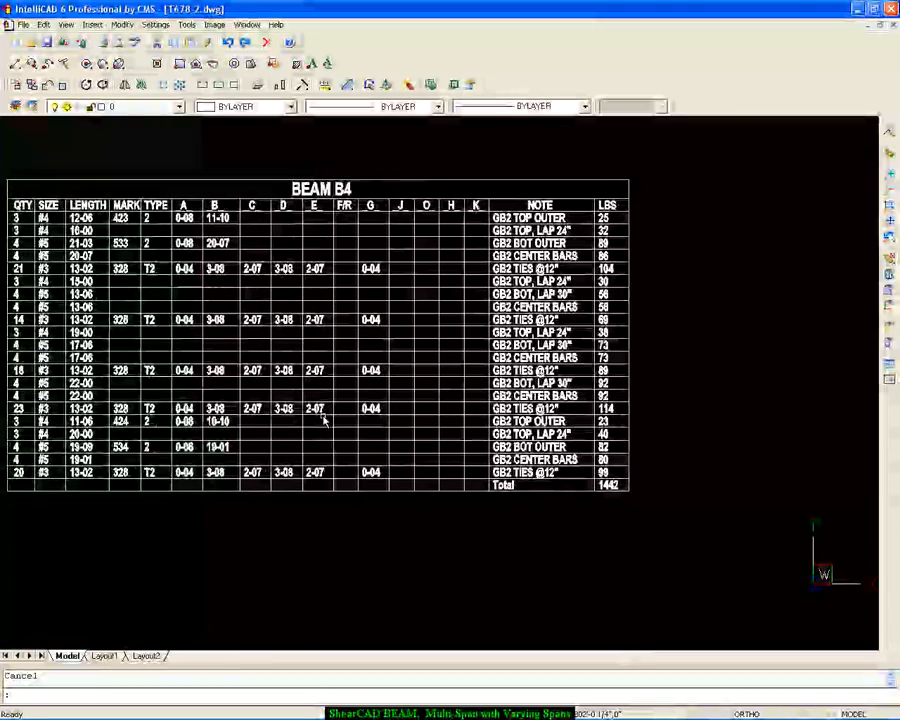
pyautogui.scroll(-1, 323, 420)
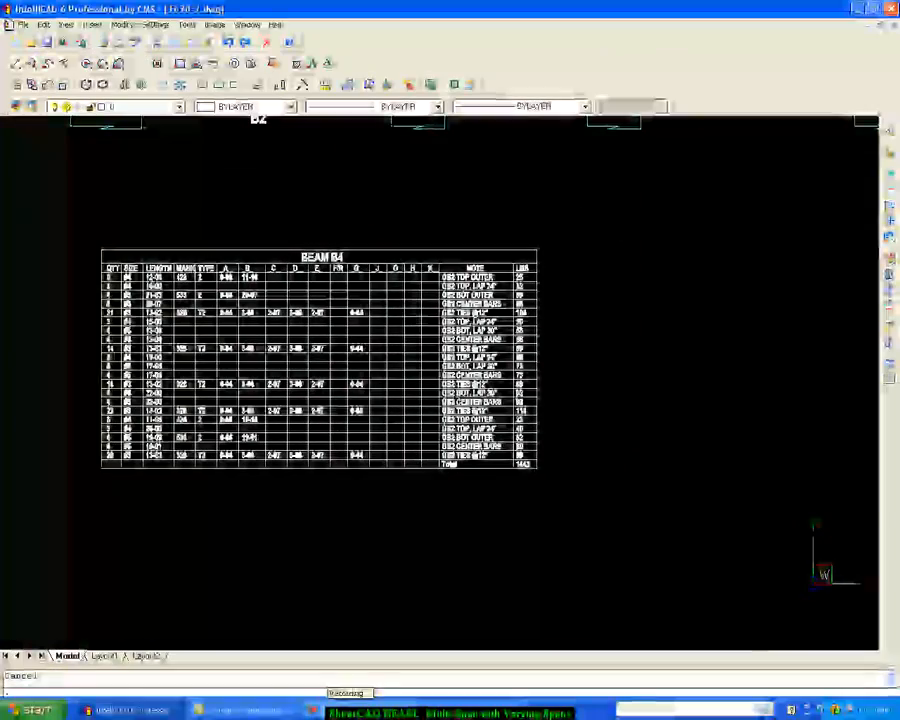
pyautogui.click(470, 711)
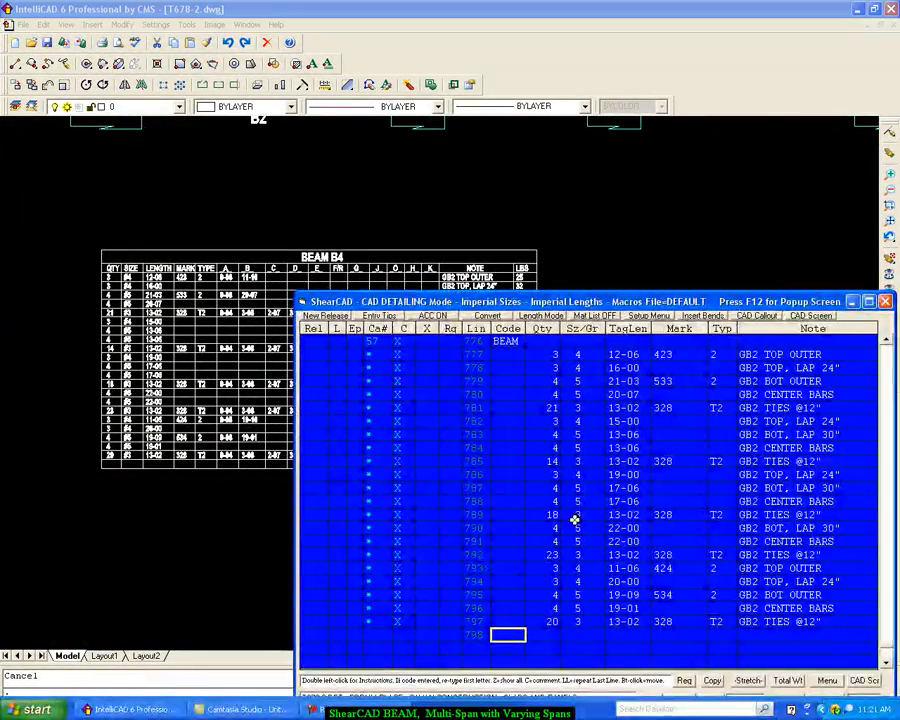